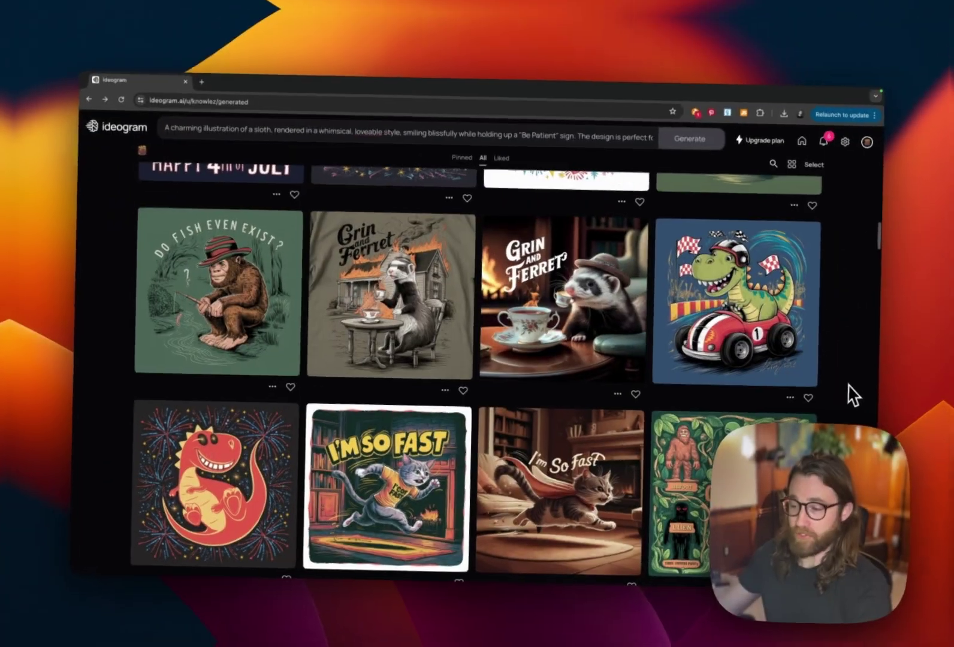
Scroll back through the generations gallery to the bohemian floral 'Mother of the Gardens' design.
scroll(857, 370, up, 2)
scroll(857, 369, up, 2)
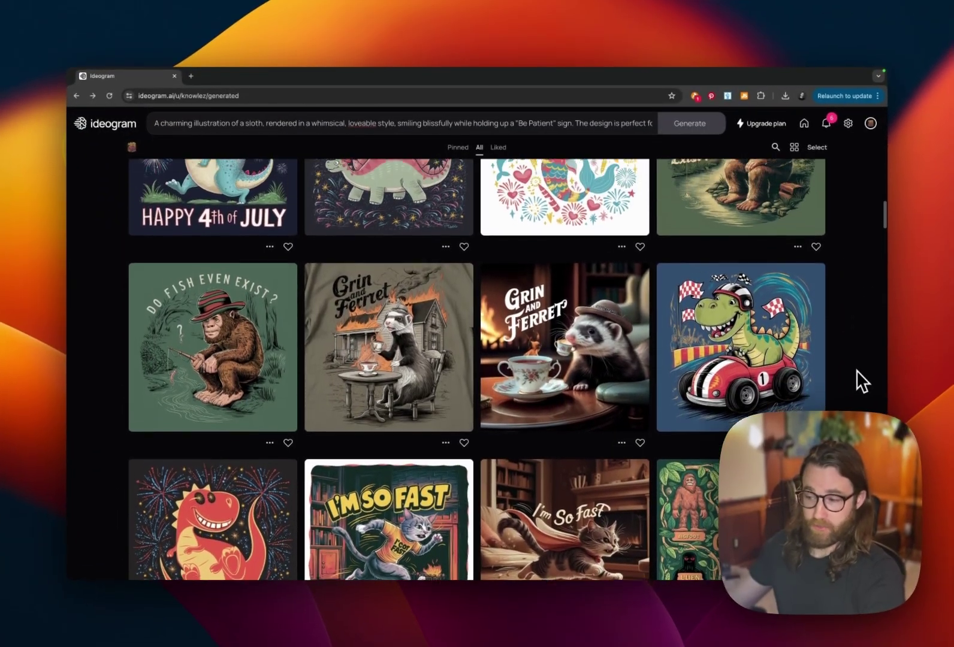
scroll(856, 370, up, 1)
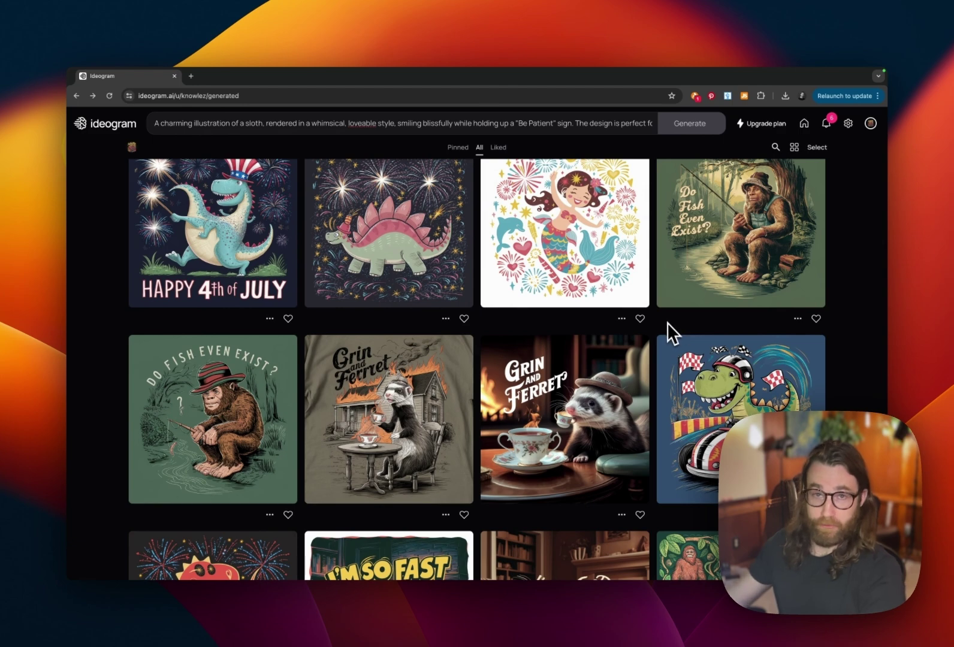
scroll(667, 323, up, 3)
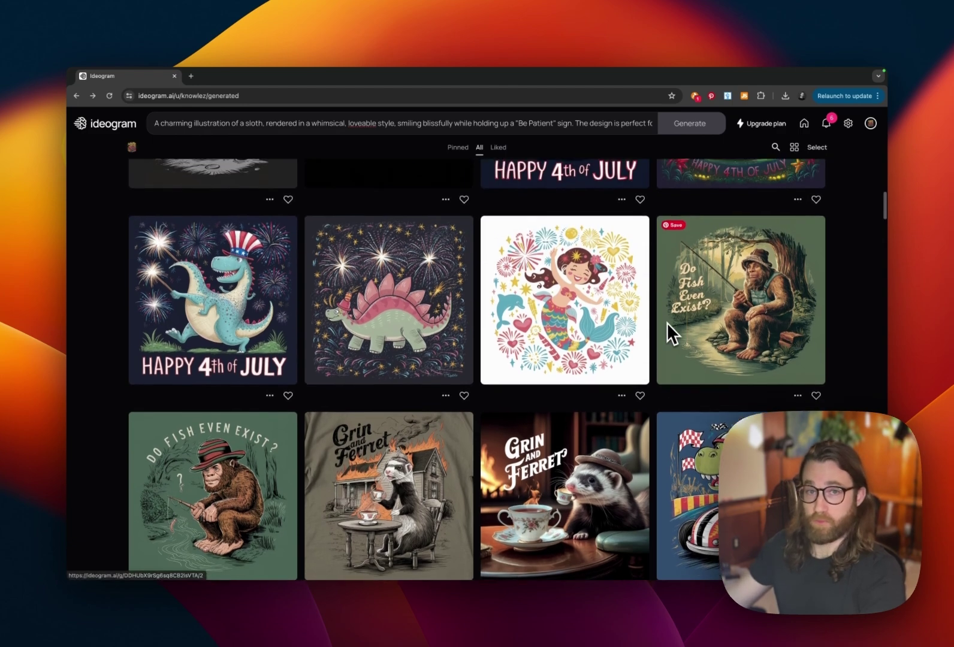
scroll(667, 323, up, 3)
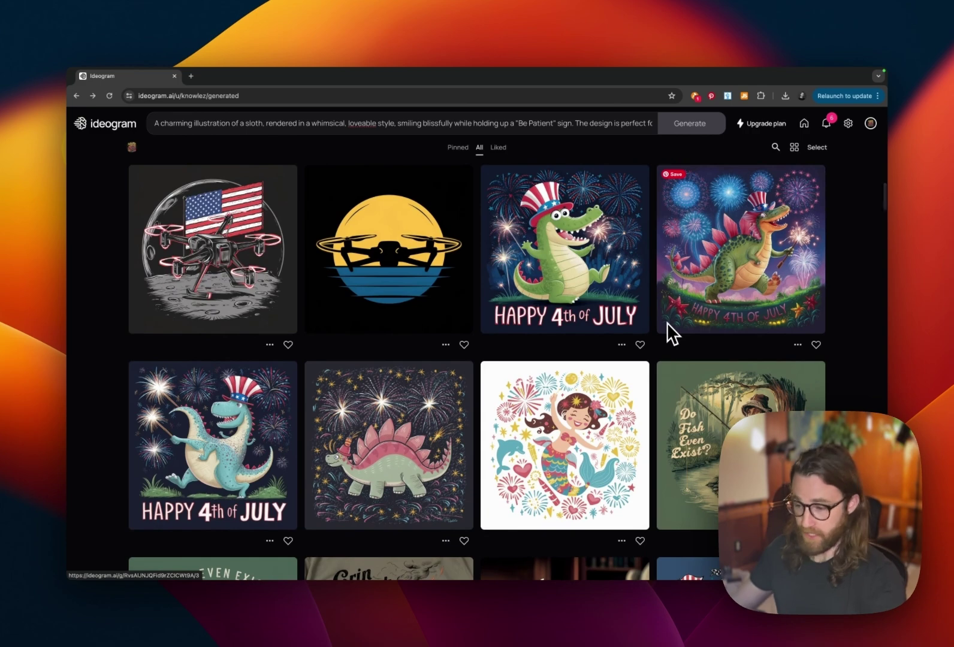
scroll(654, 304, up, 3)
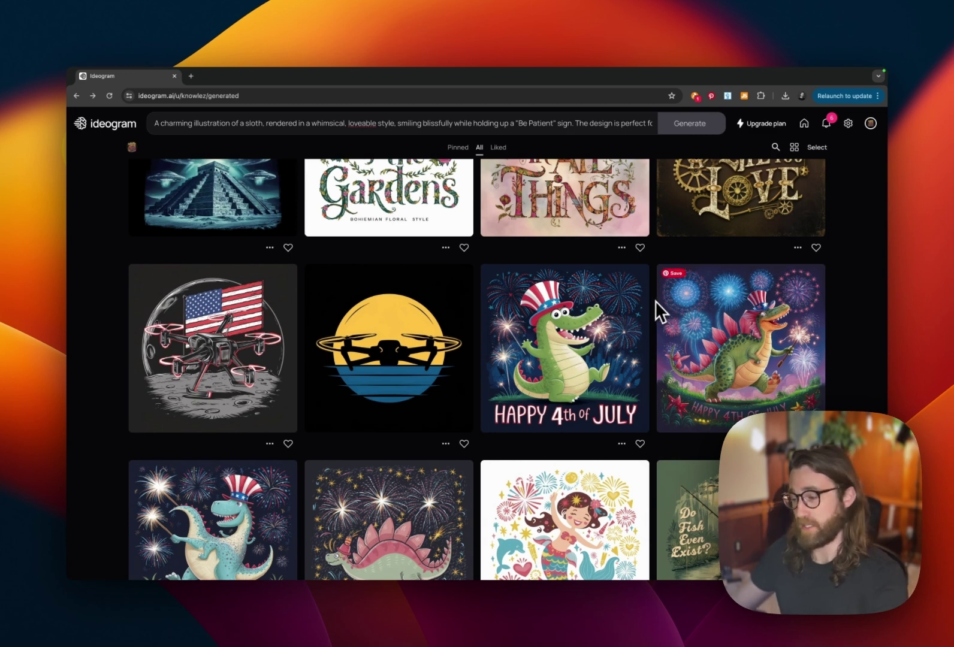
scroll(655, 301, up, 5)
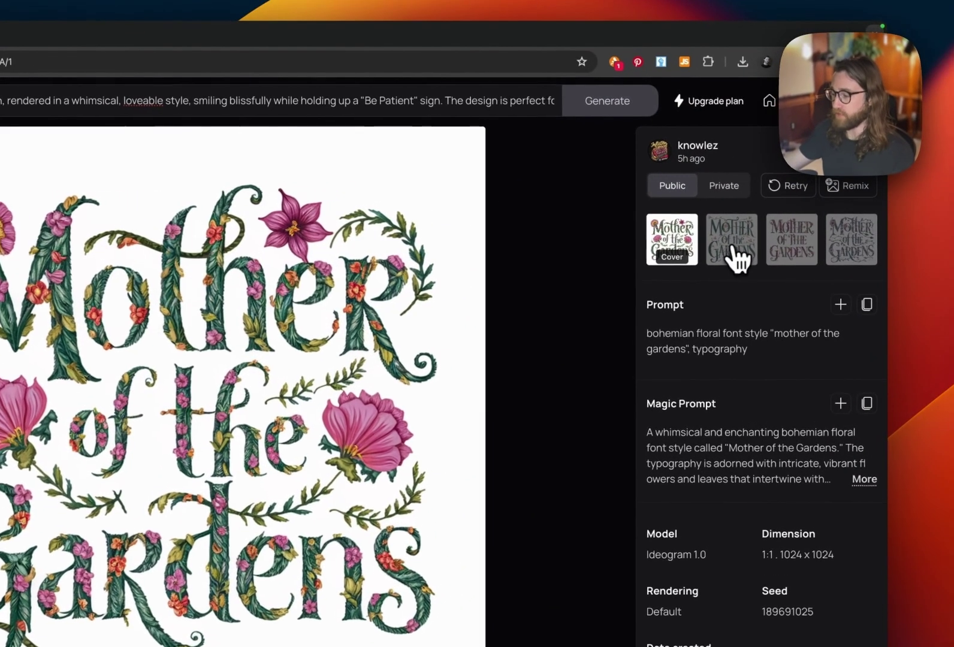
Flip through all four Mother of the Gardens variations, then revisit the cover, second and third.
click(780, 231)
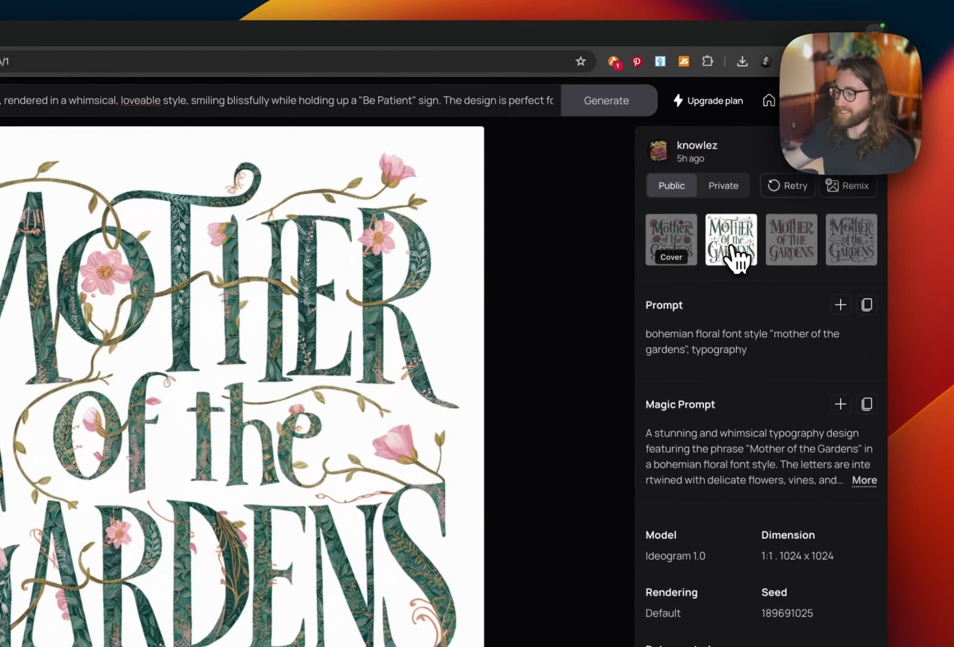
click(790, 250)
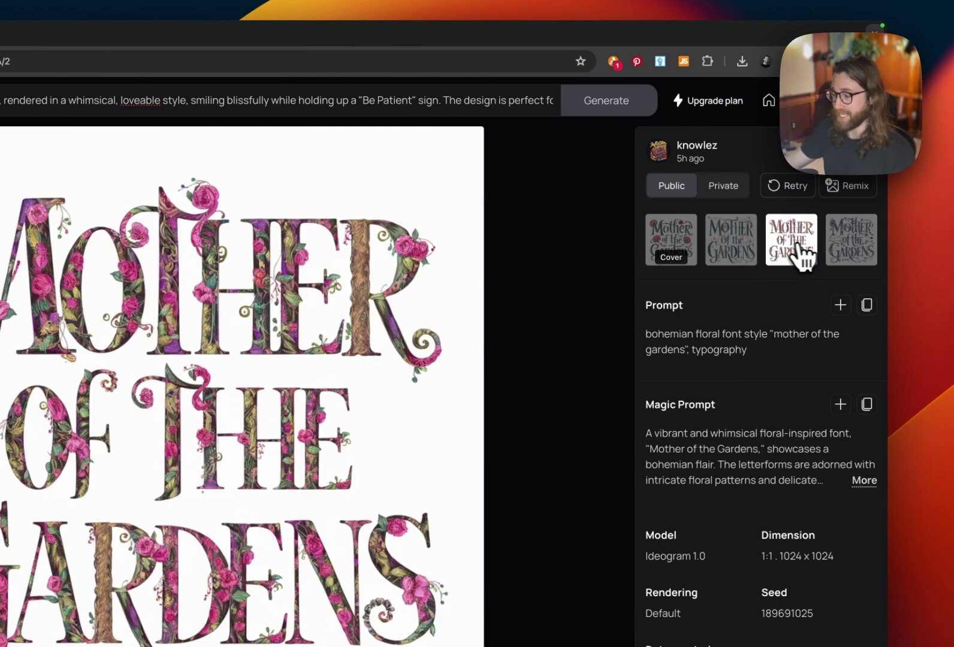
click(855, 256)
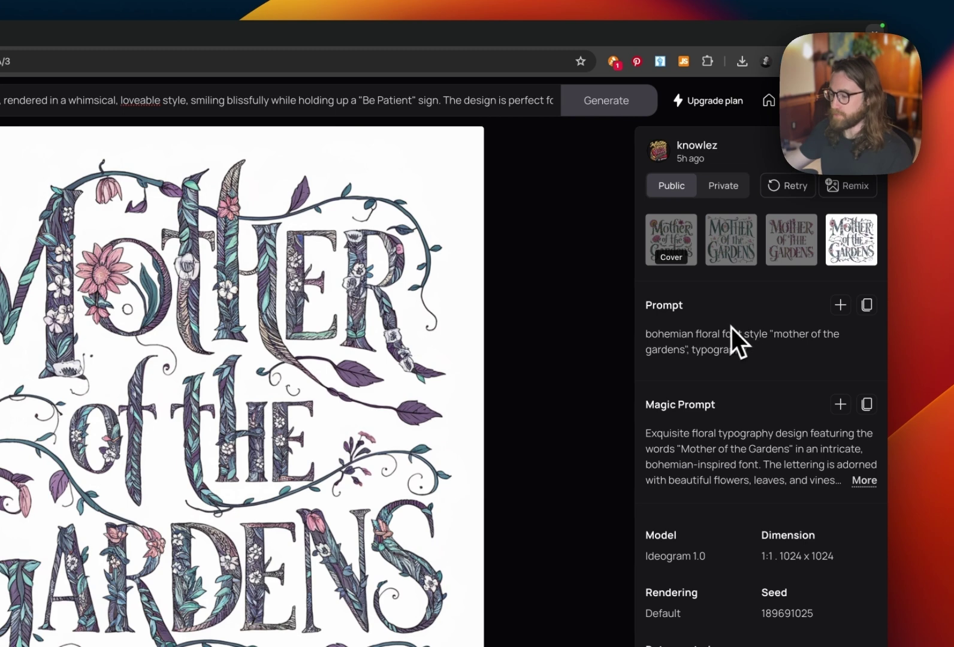
click(690, 239)
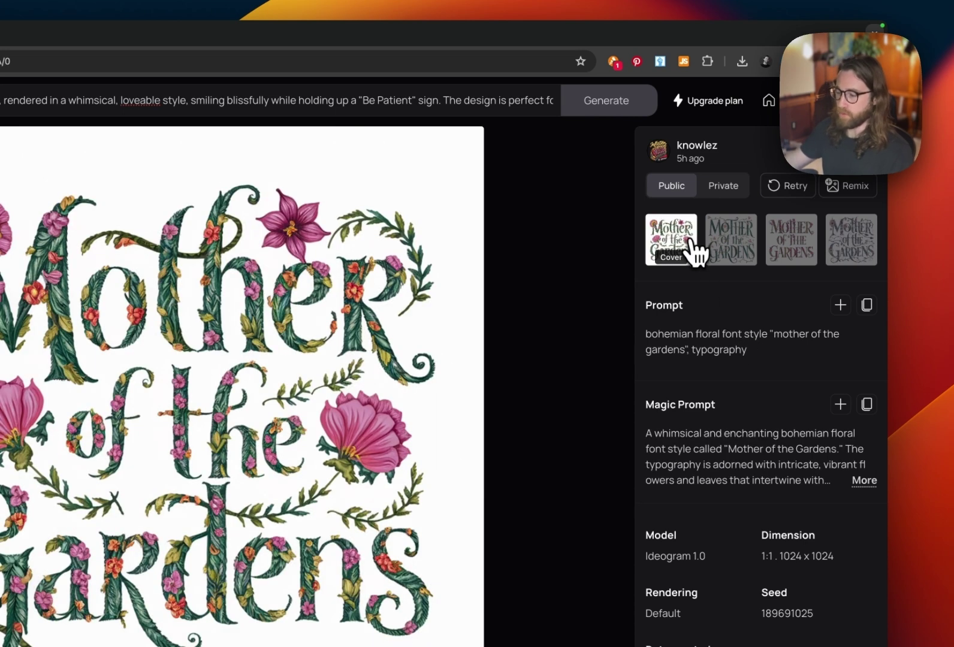
click(746, 269)
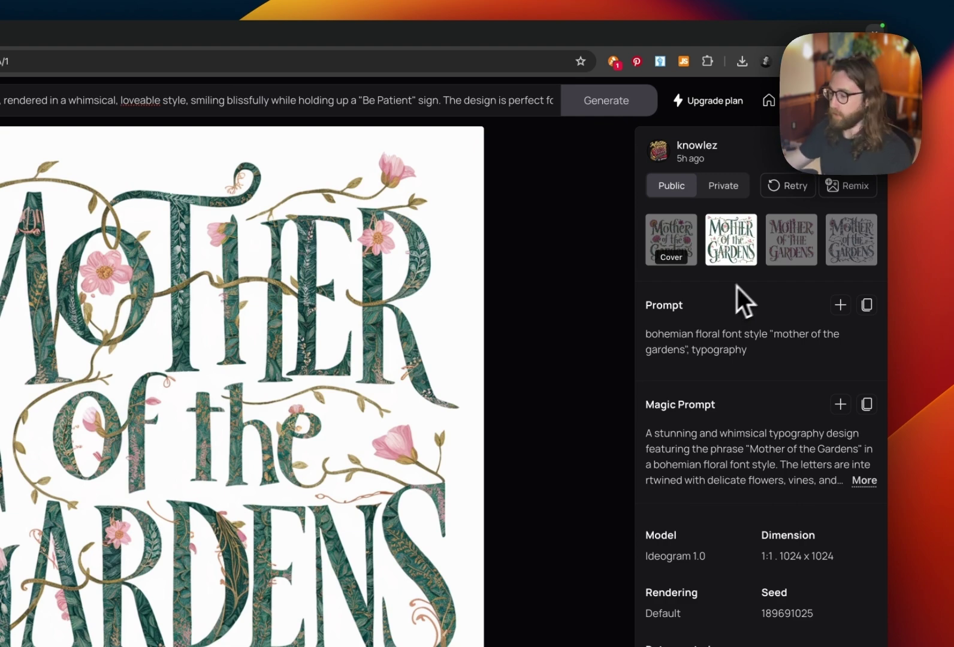
click(787, 265)
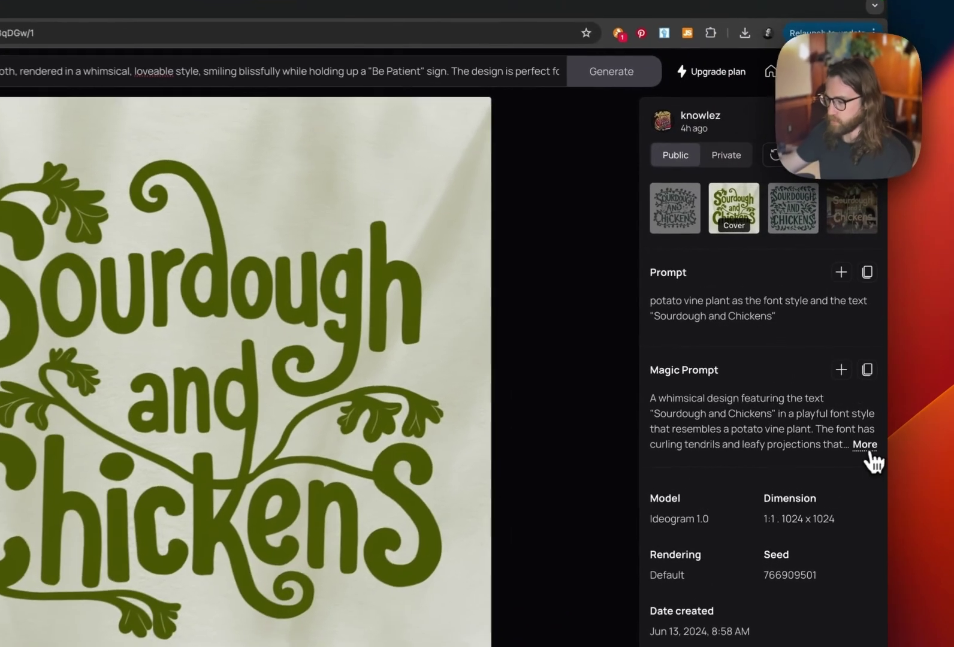
Expand the Sourdough and Chickens magic prompt and view each variation, ending on the olive cover.
click(869, 450)
scroll(779, 459, down, 2)
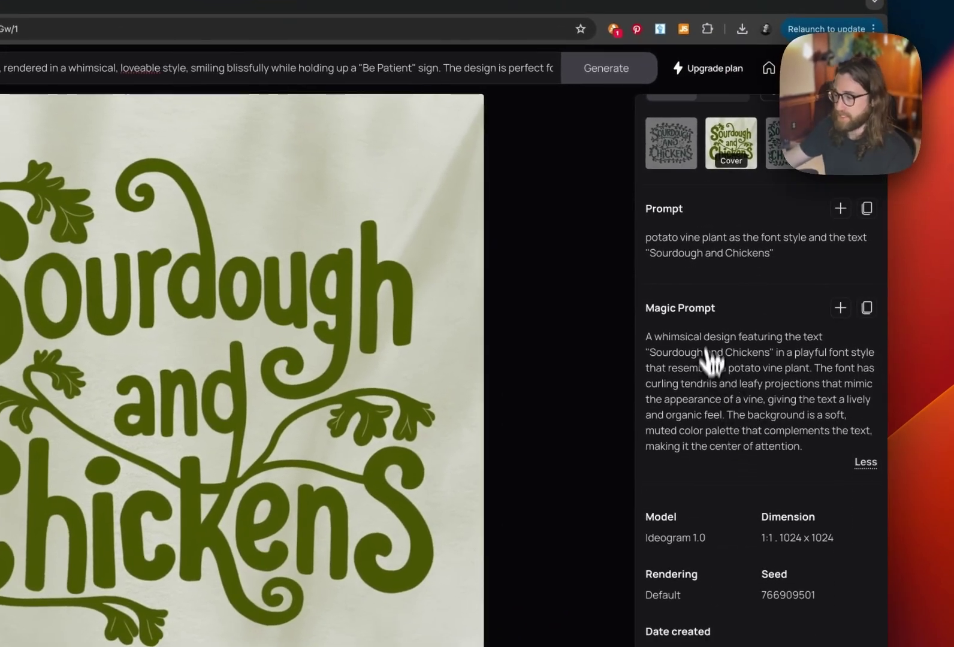
click(690, 163)
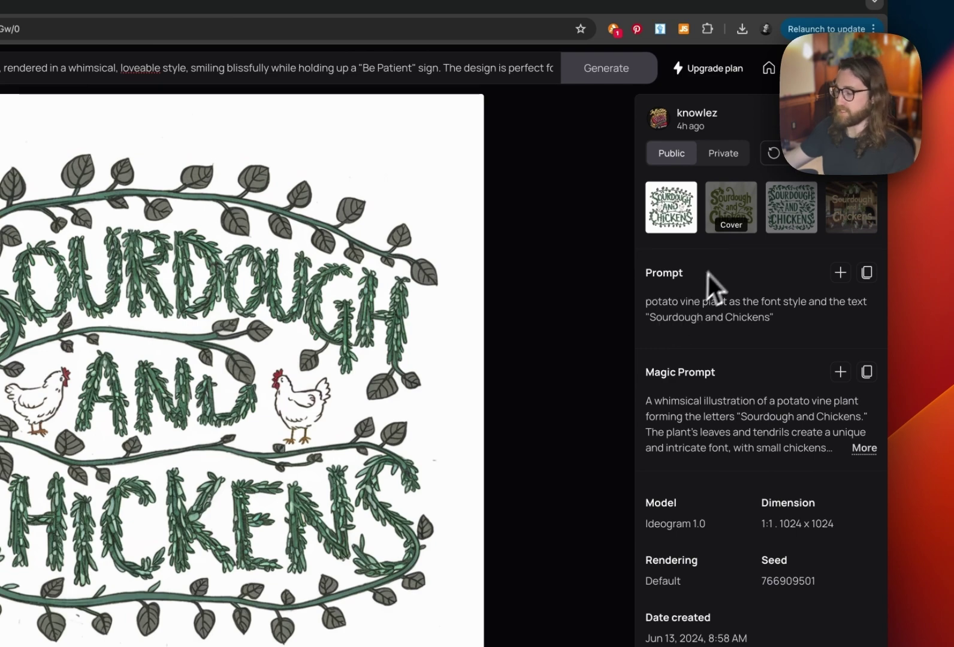
click(776, 226)
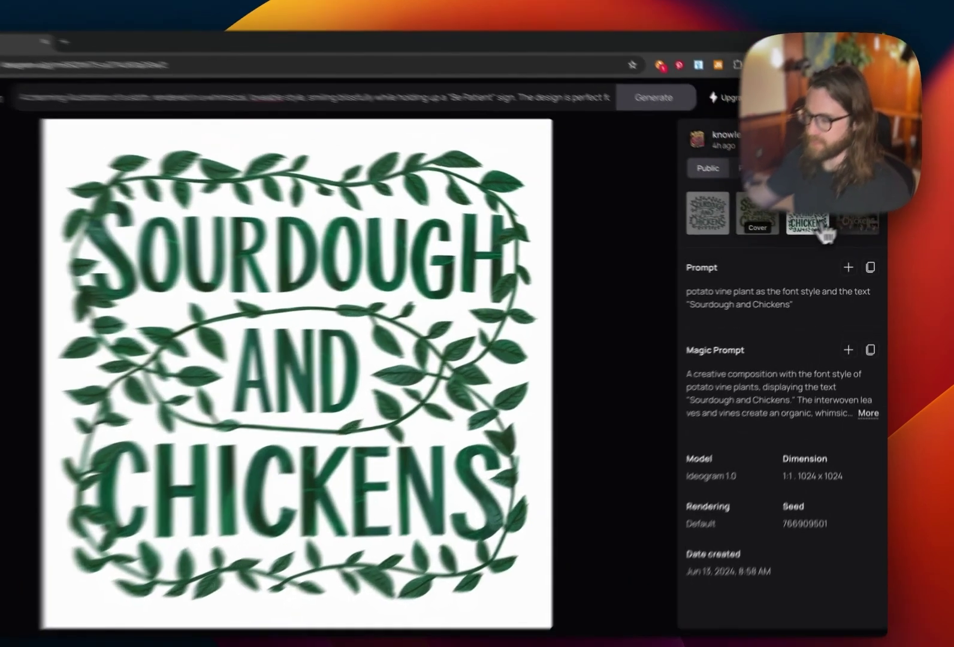
click(854, 223)
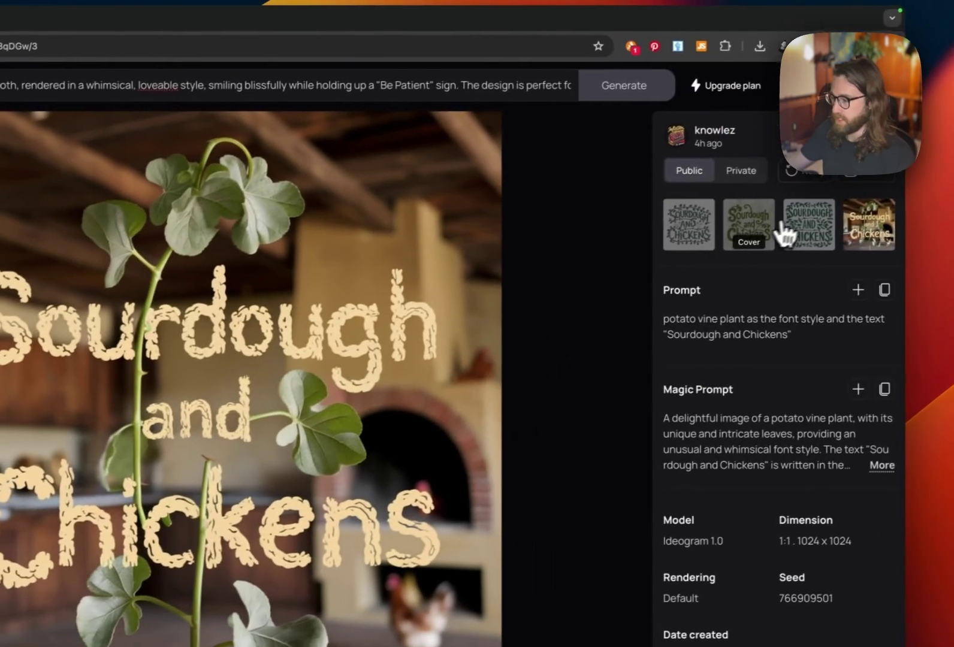
click(953, 185)
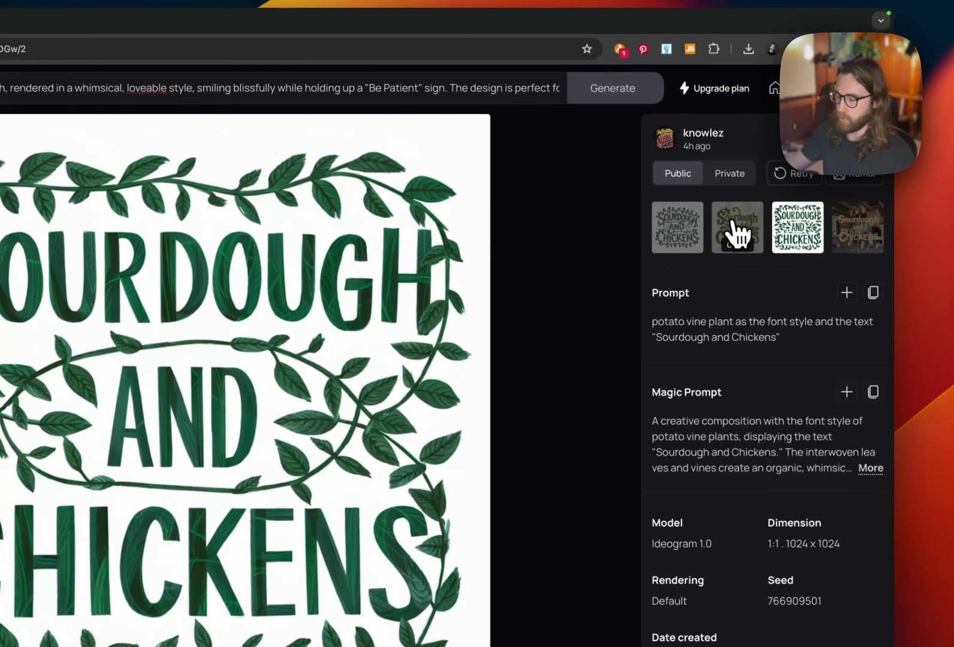
click(734, 230)
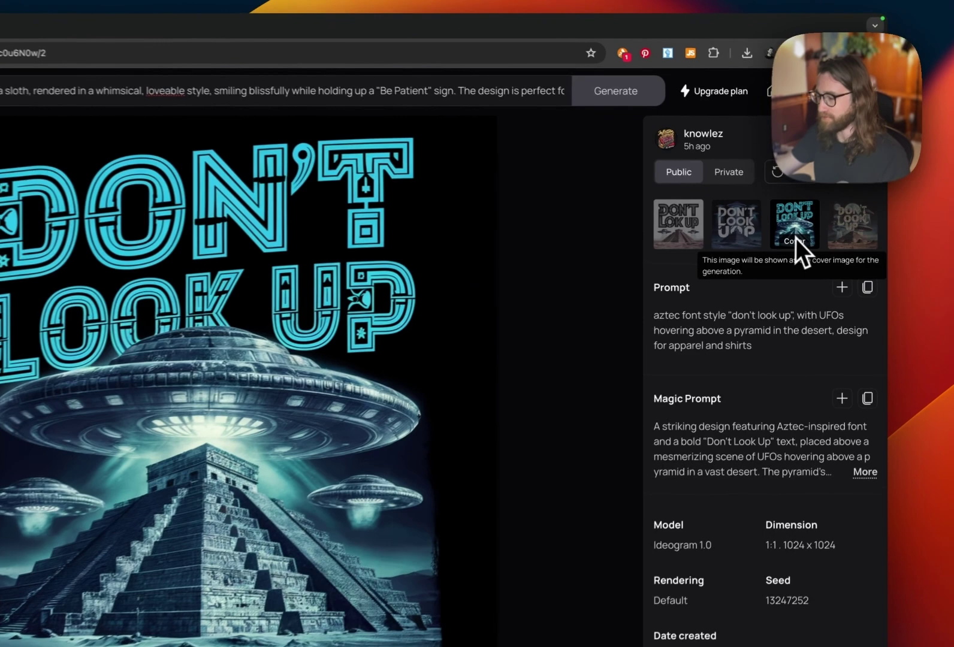
Compare the four Don't Look Up variations, then open the drone-on-the-moon generation.
click(778, 224)
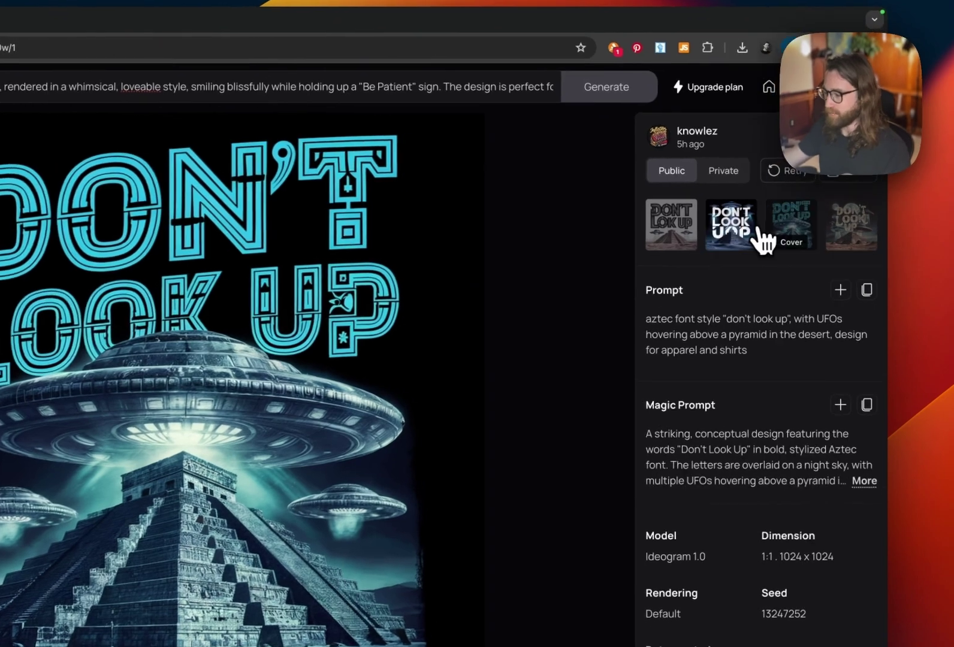
click(681, 225)
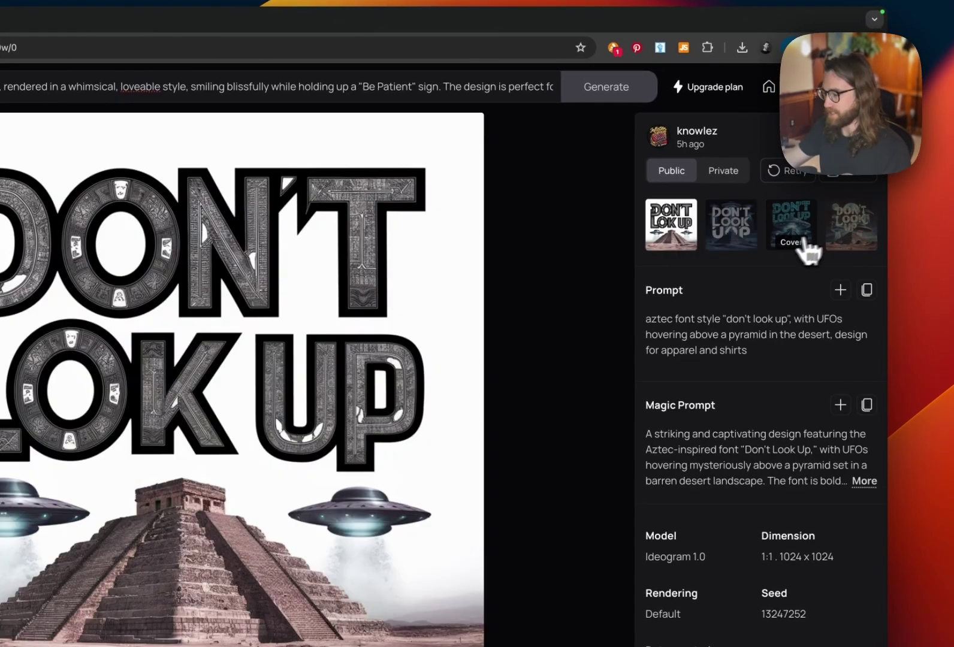
click(851, 239)
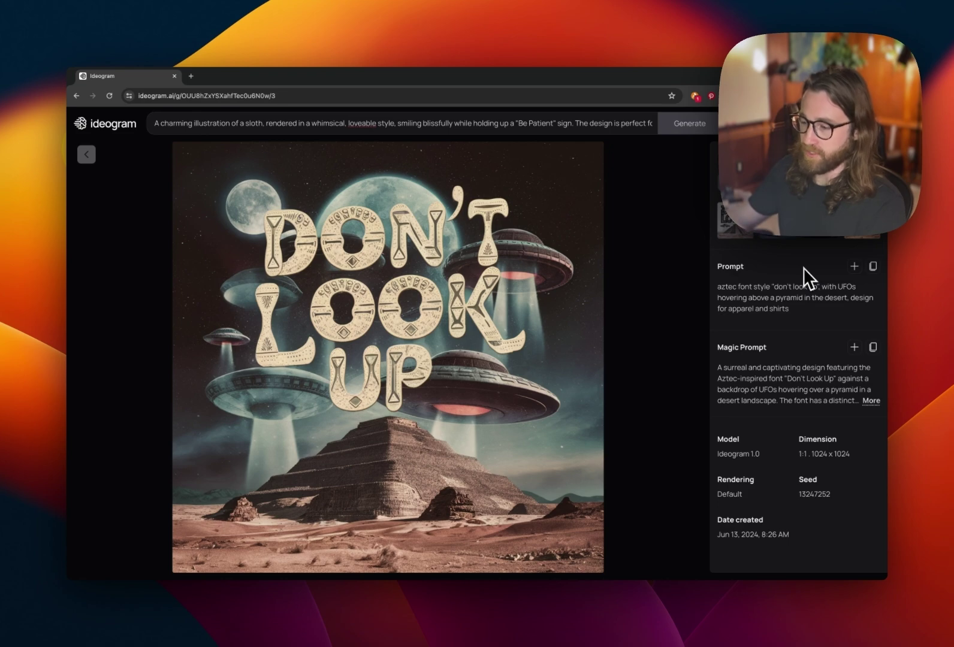
click(824, 221)
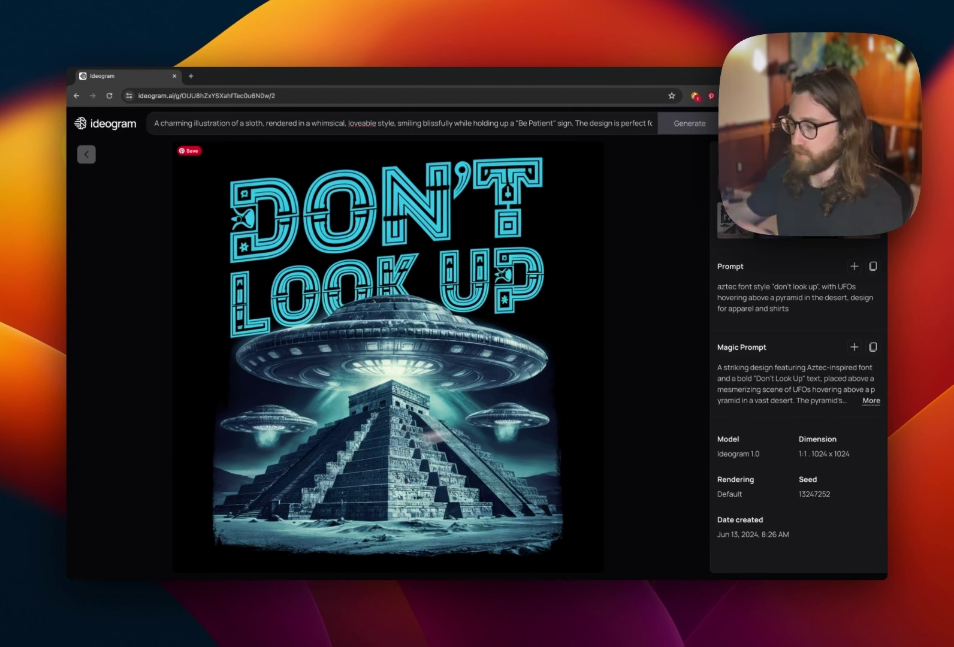
click(695, 422)
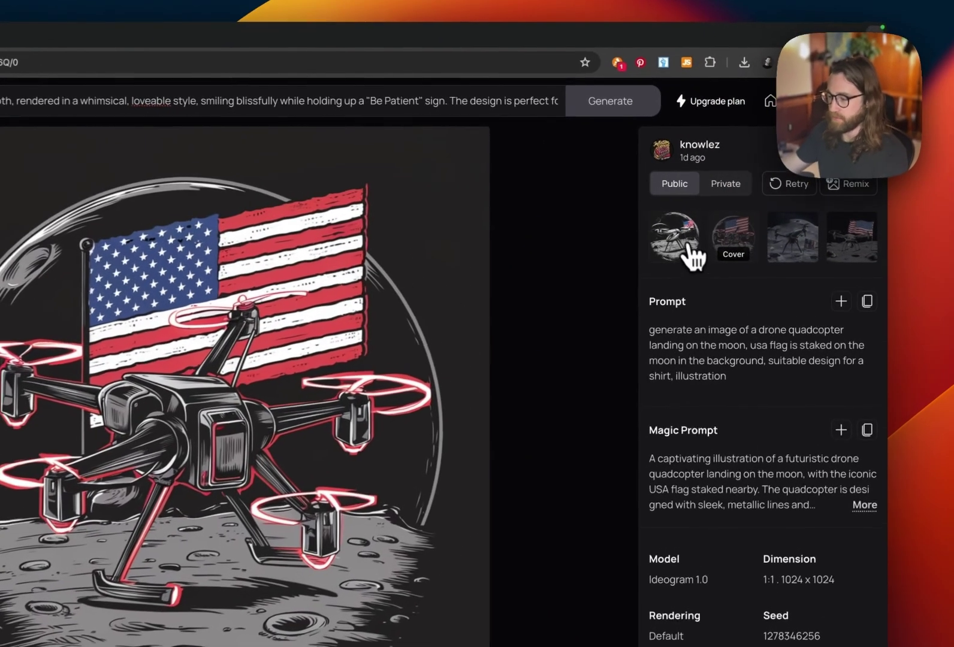
View the photoreal and flag moon drone variations, returning to the red-accented cover.
click(748, 234)
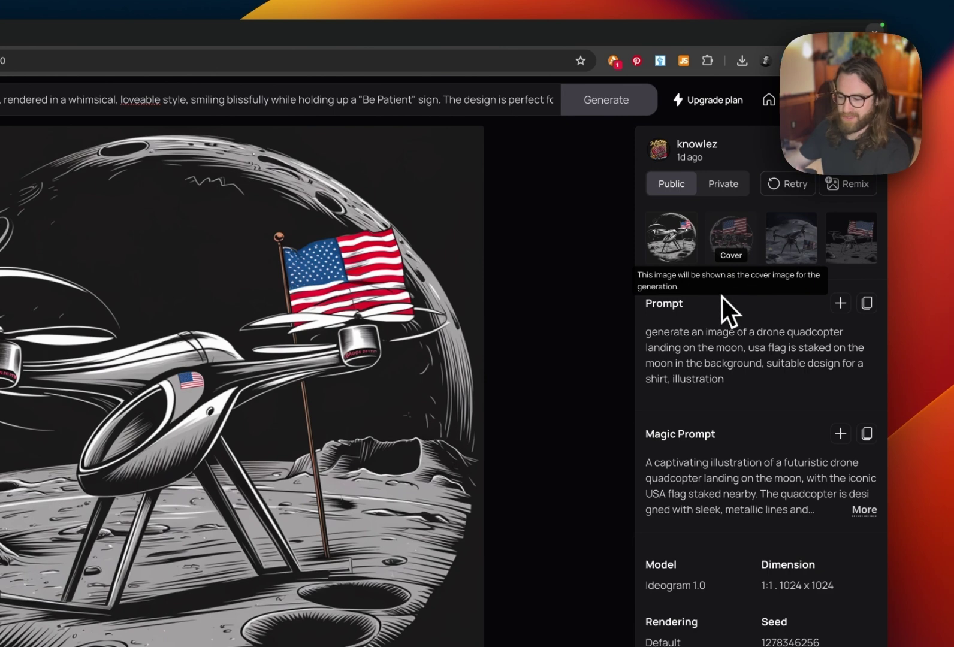
click(782, 241)
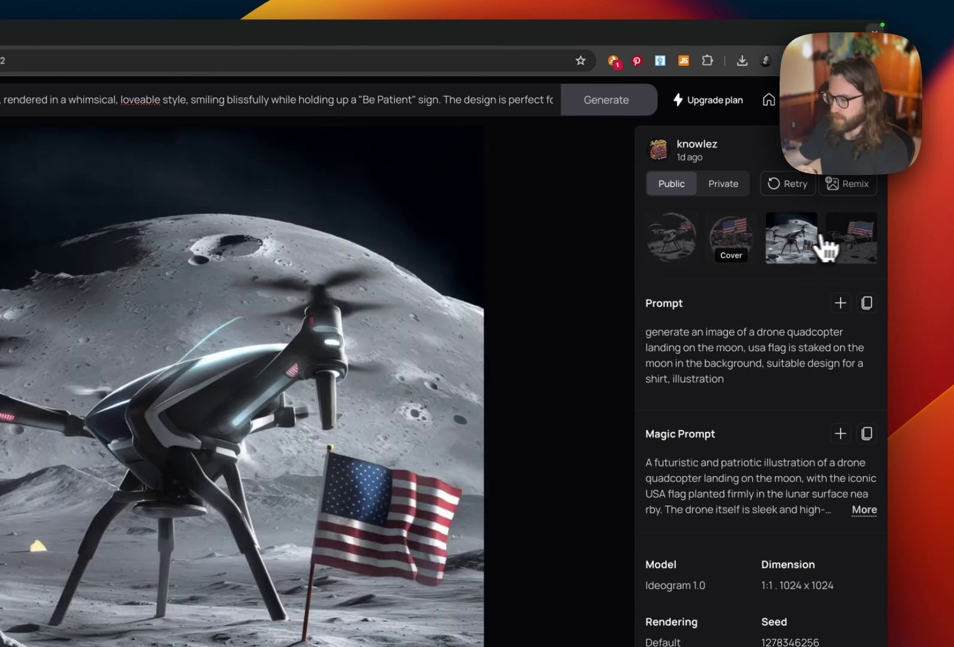
click(847, 243)
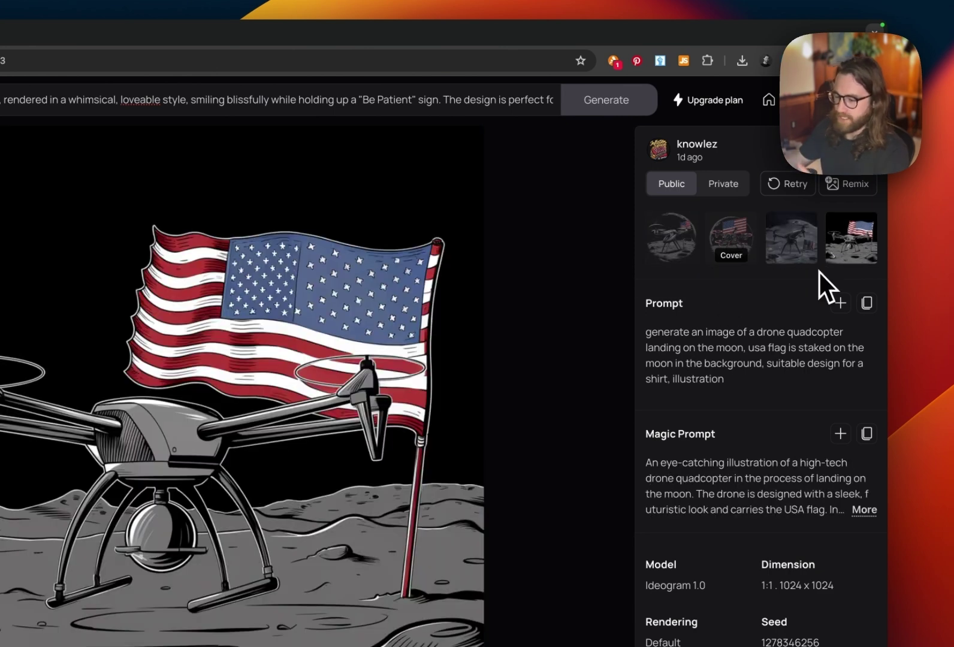
click(731, 240)
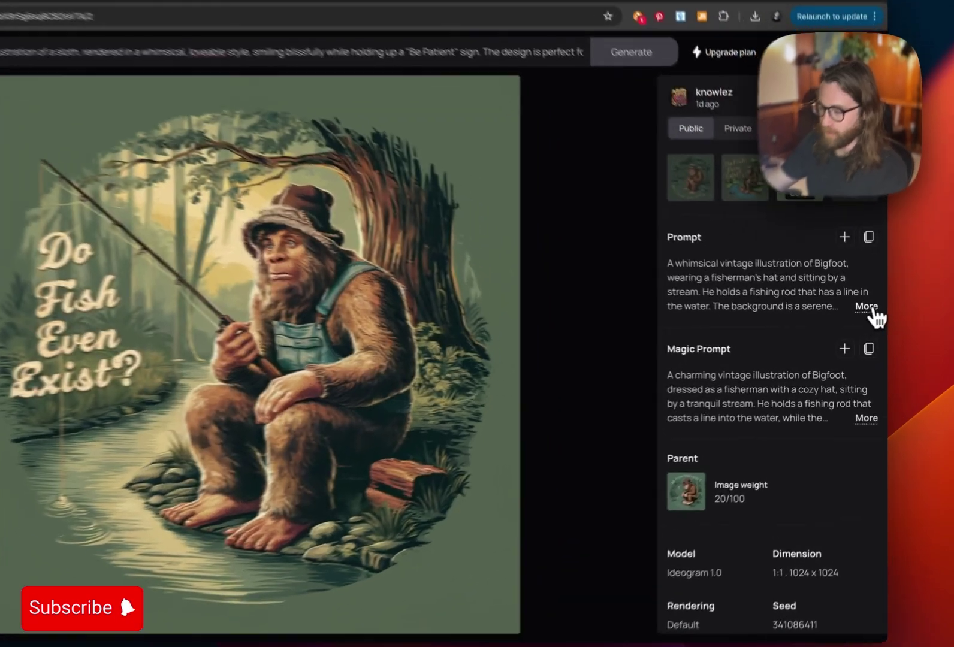
Expand and select the full Bigfoot 'Do Fish Even Exist?' prompt text to read it.
click(871, 320)
scroll(818, 387, down, 2)
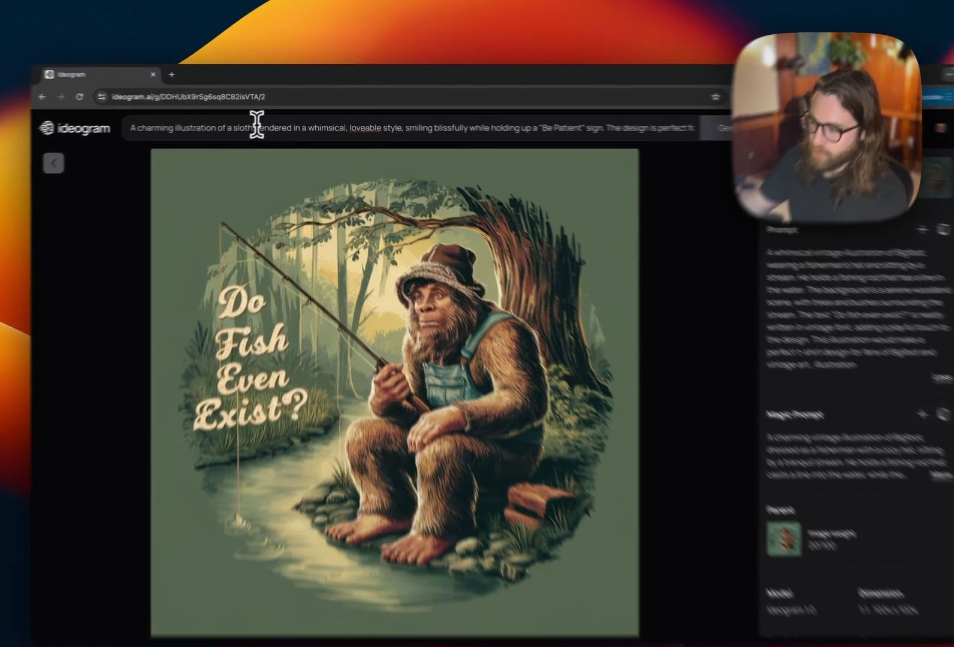
click(268, 123)
triple_click(283, 137)
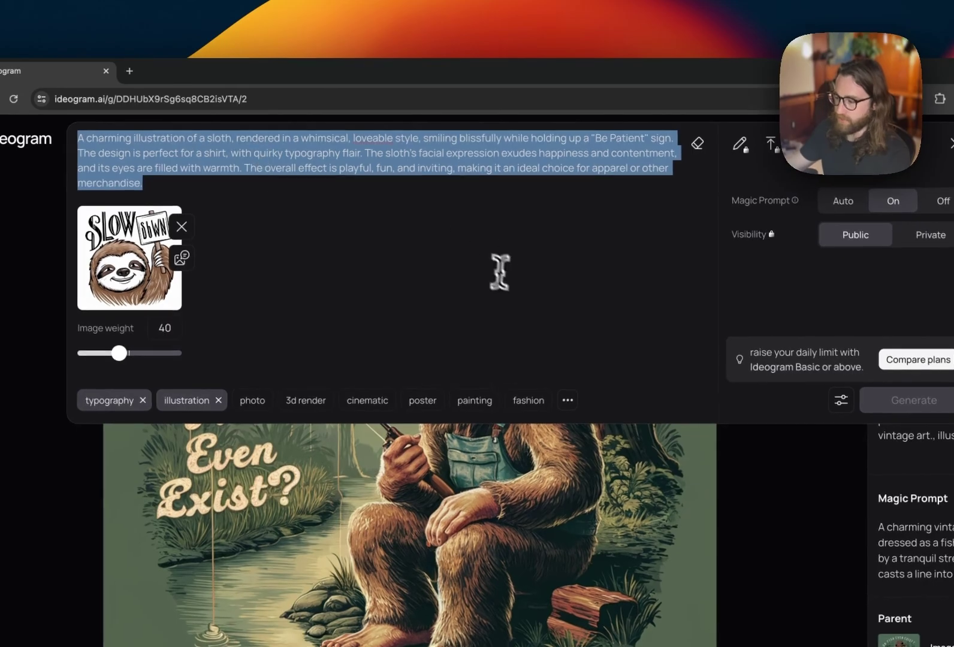
click(809, 509)
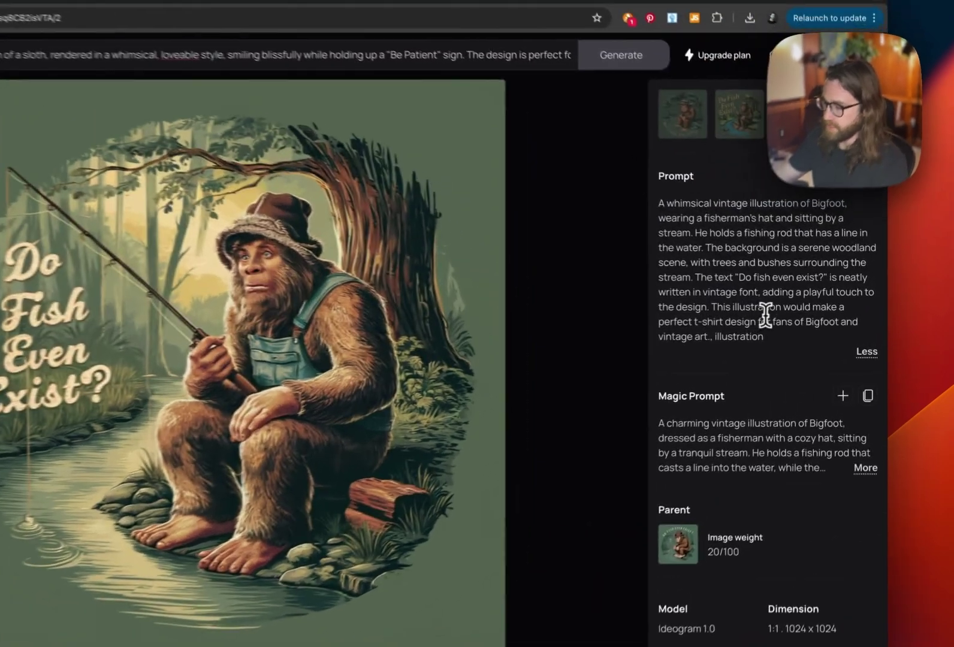
triple_click(805, 329)
click(805, 329)
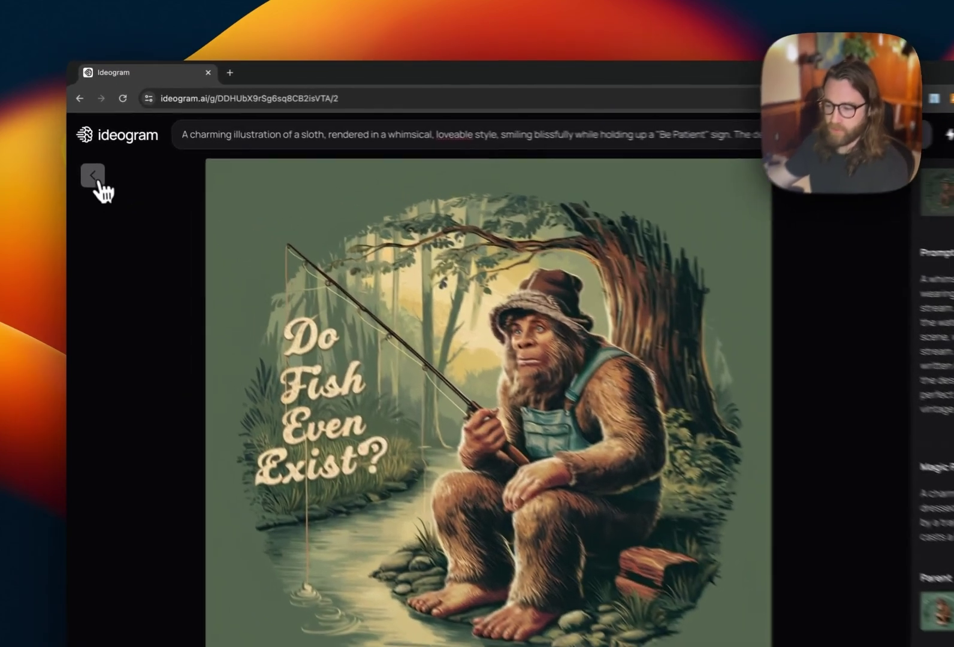
Return to the gallery, open the stegosaurus fireworks generation and view its third, second and first variations.
click(86, 154)
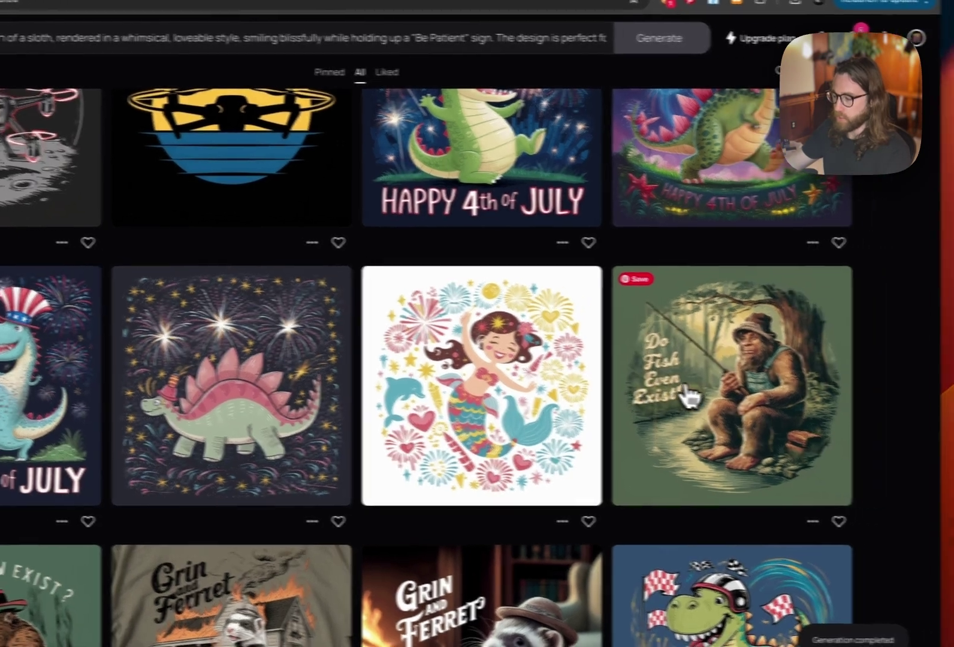
click(734, 396)
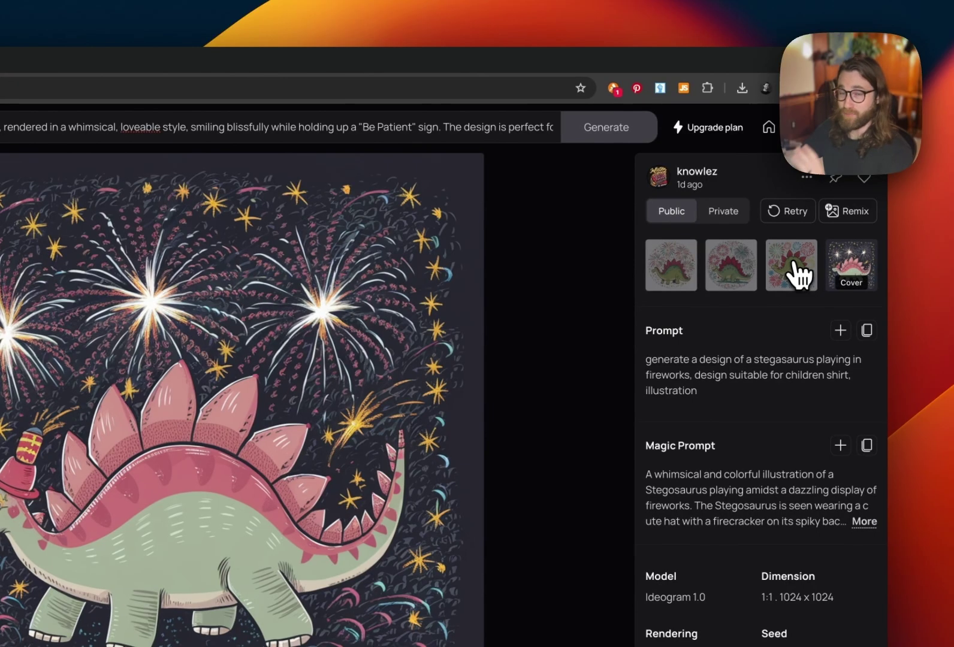
click(793, 270)
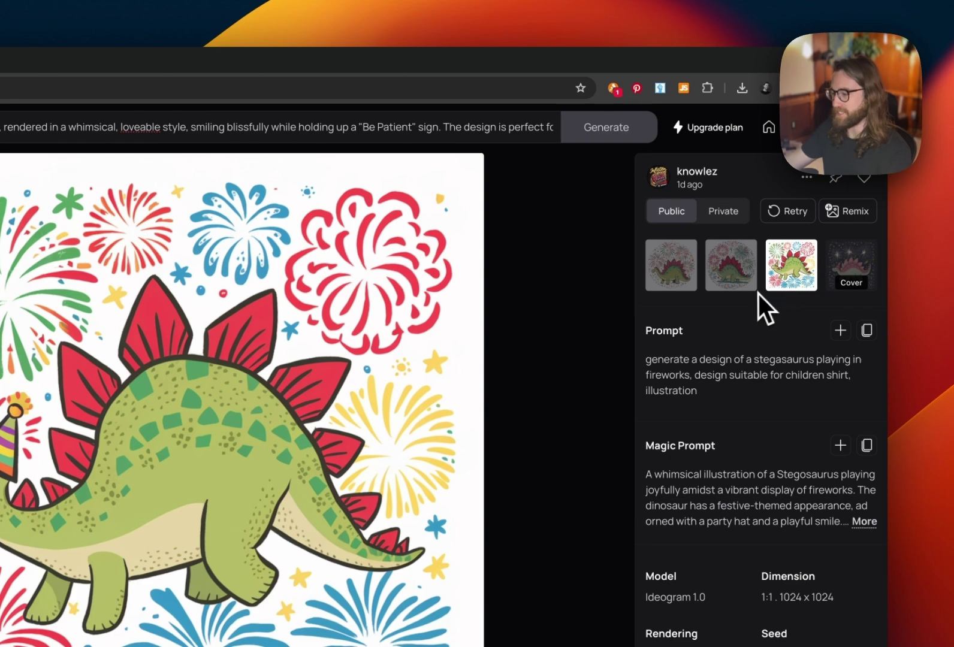
click(736, 282)
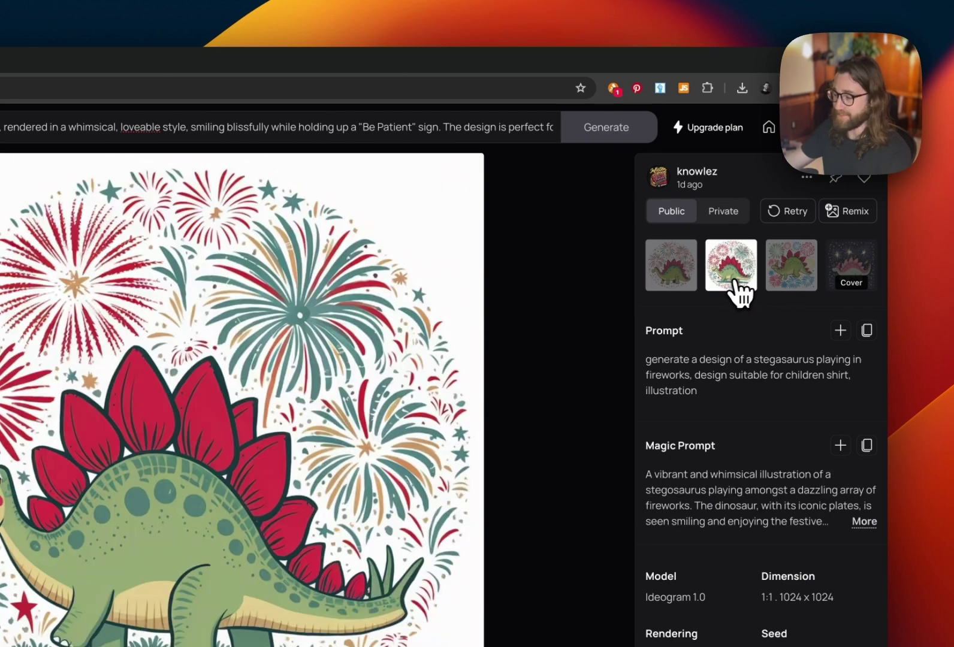
click(674, 286)
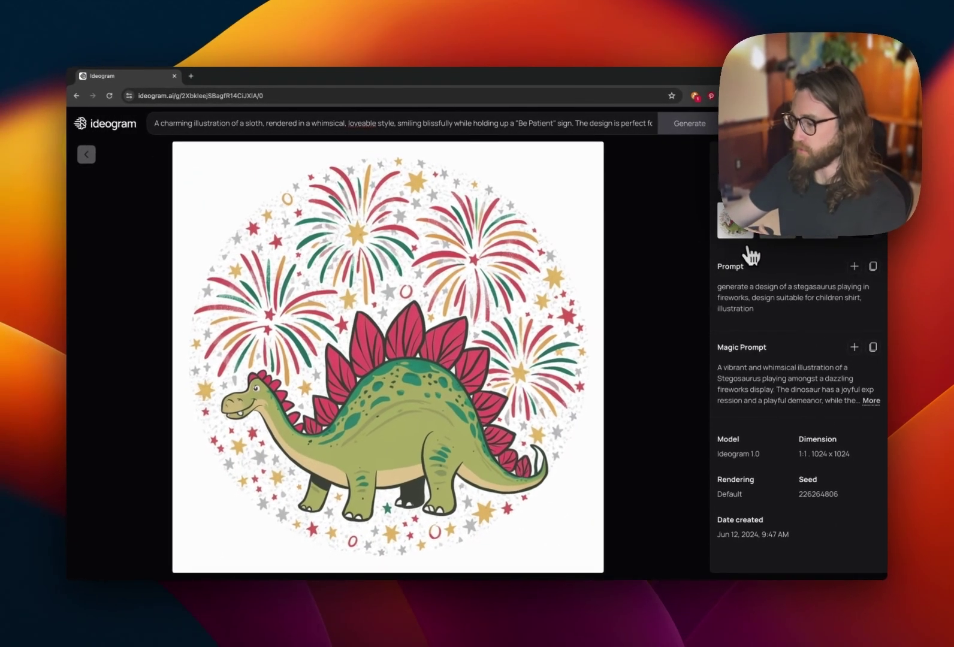
Move on to the Grin and Ferret generation and view its top-hat and first ferret variations.
click(89, 154)
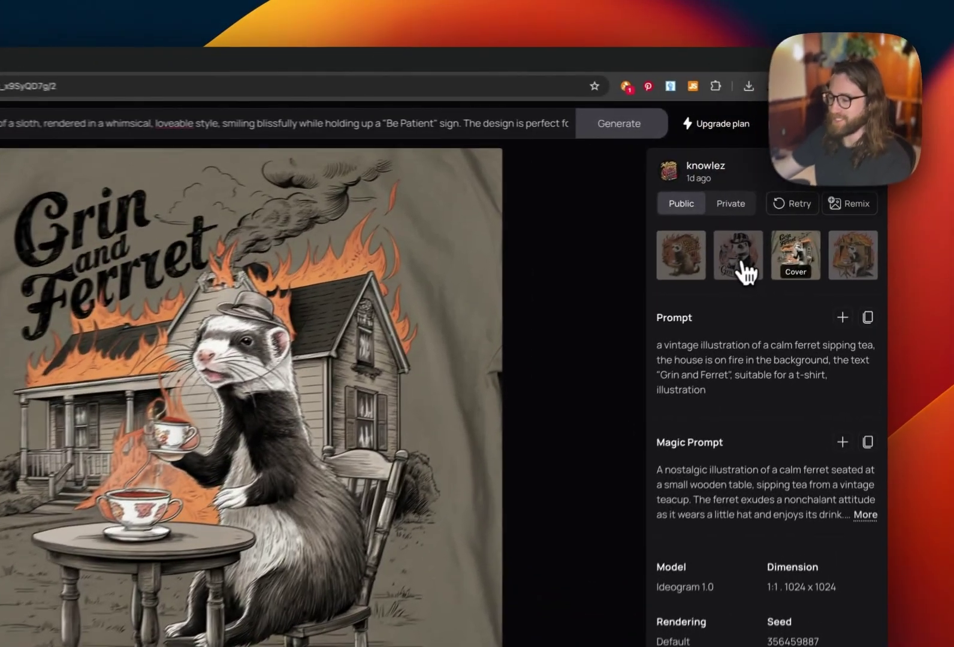
click(779, 227)
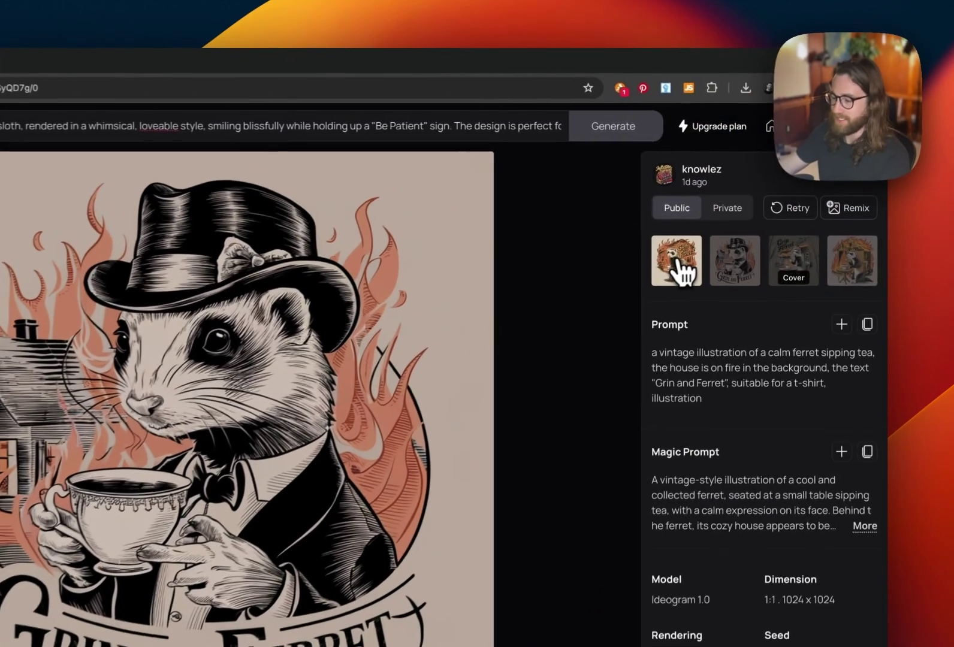
click(718, 233)
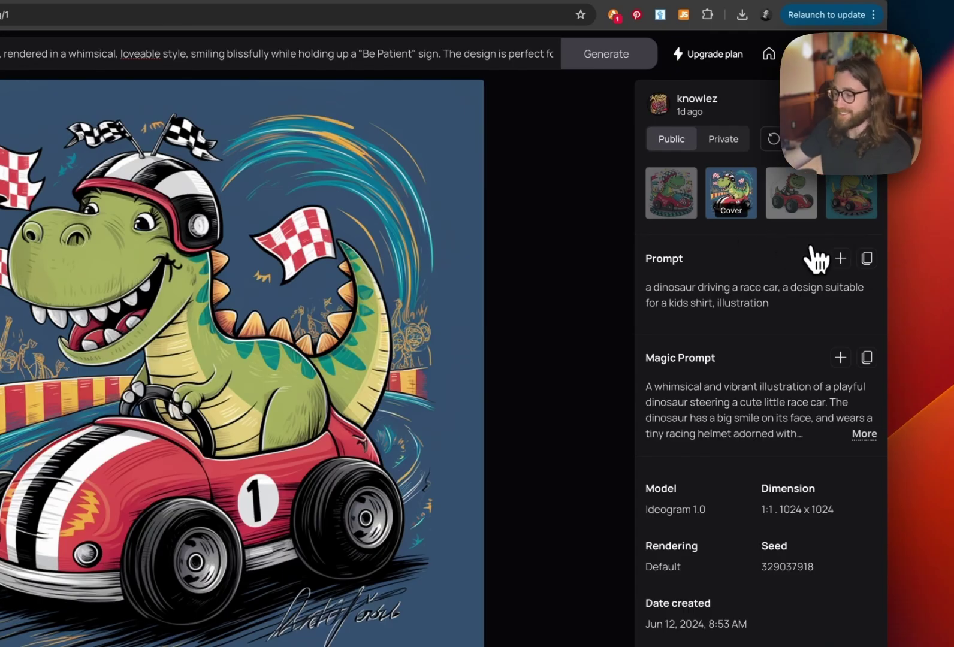
View the third, fourth and first race car dinosaur variations, then the racing-suit dino.
click(800, 211)
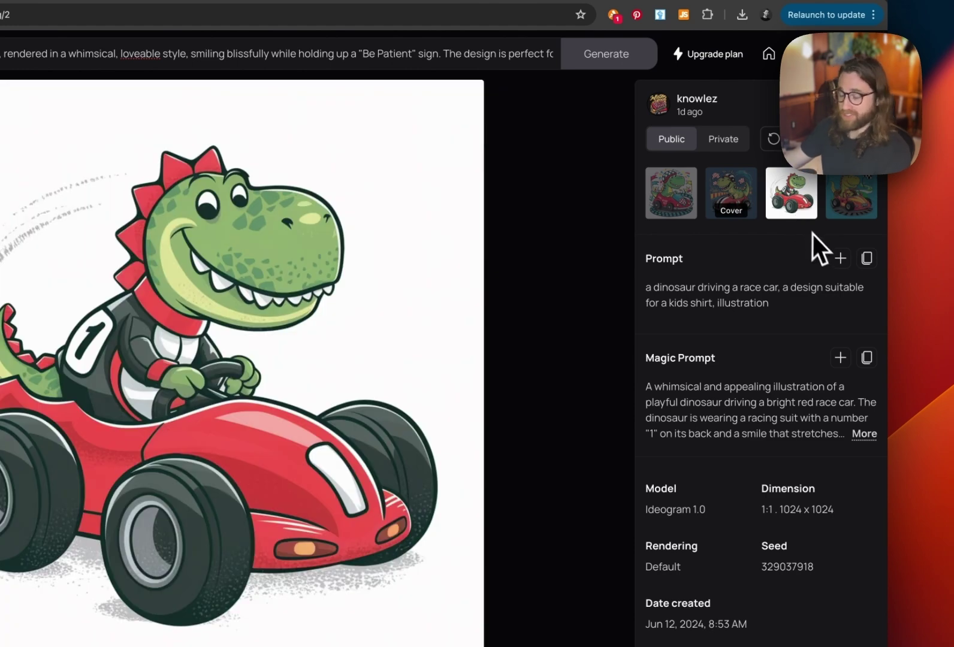
click(840, 208)
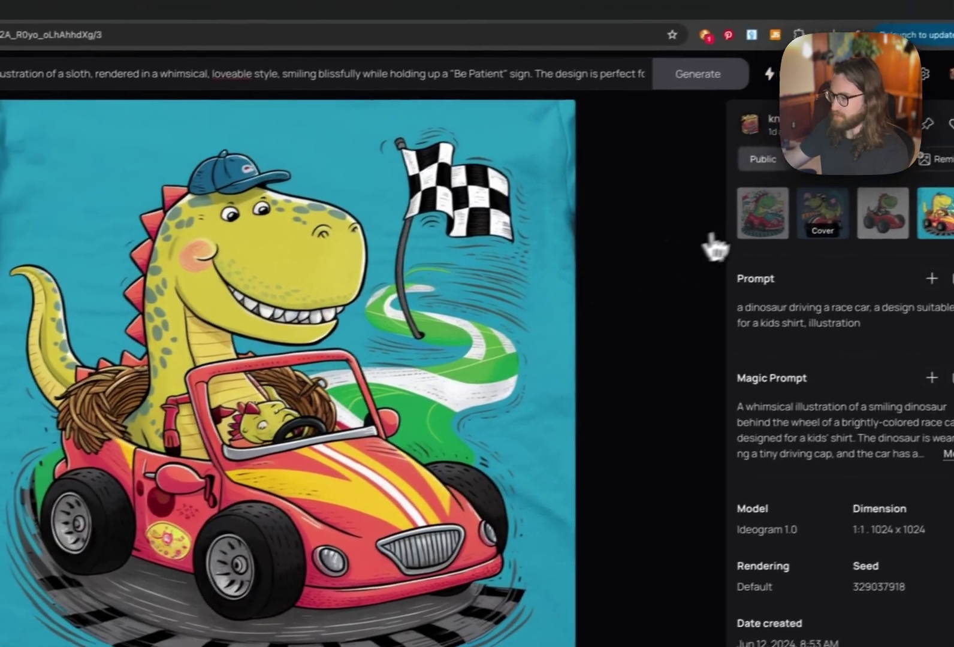
click(667, 201)
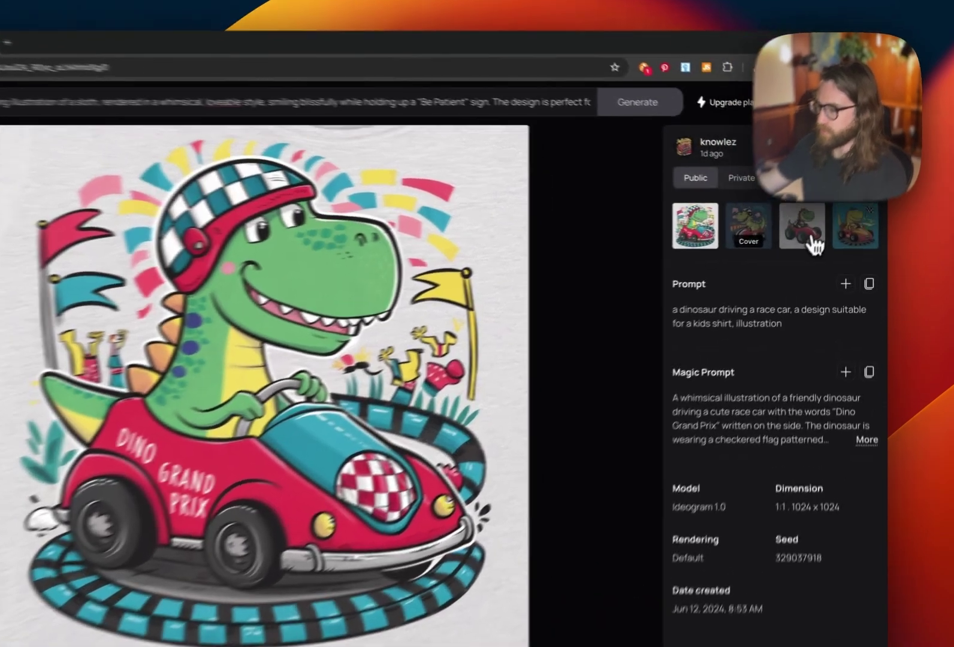
click(813, 240)
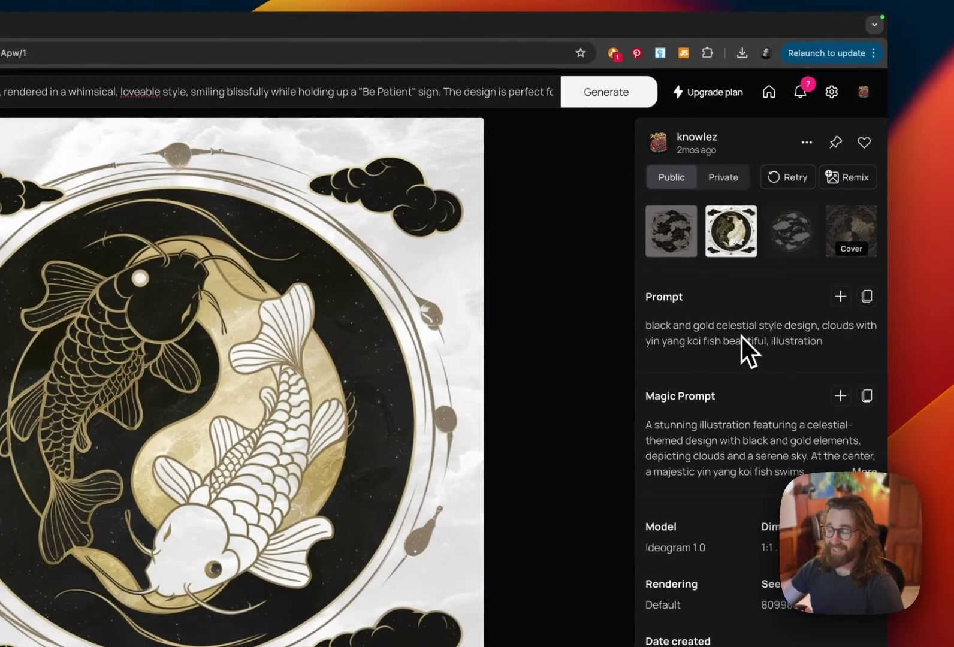
Cycle through the cream, clouds, fourth and circular koi variations, ending on the black and gold yin yang koi.
click(677, 248)
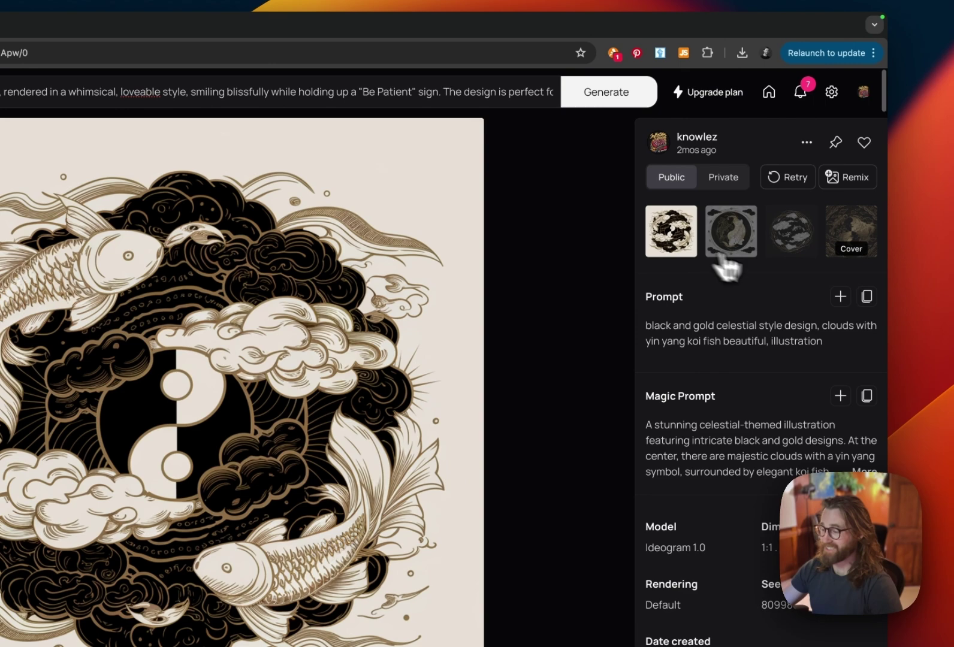
click(800, 256)
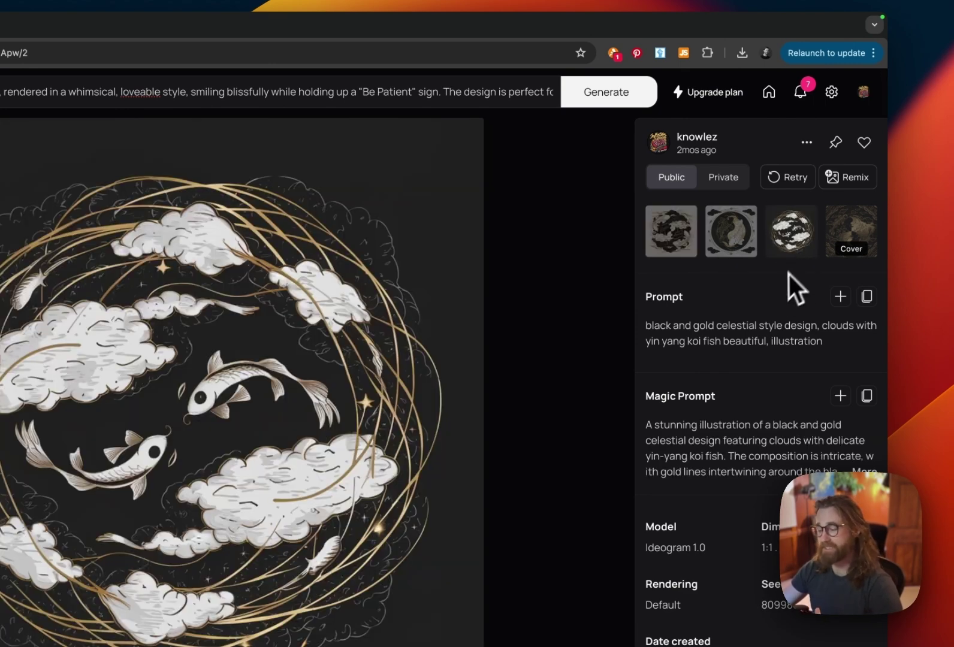
click(857, 240)
click(734, 241)
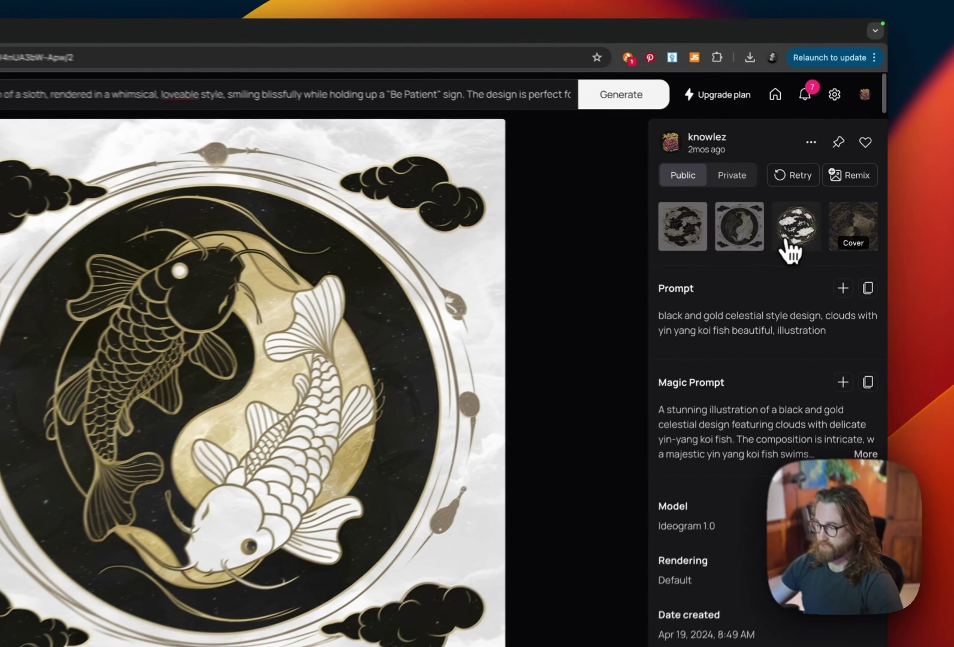
click(820, 222)
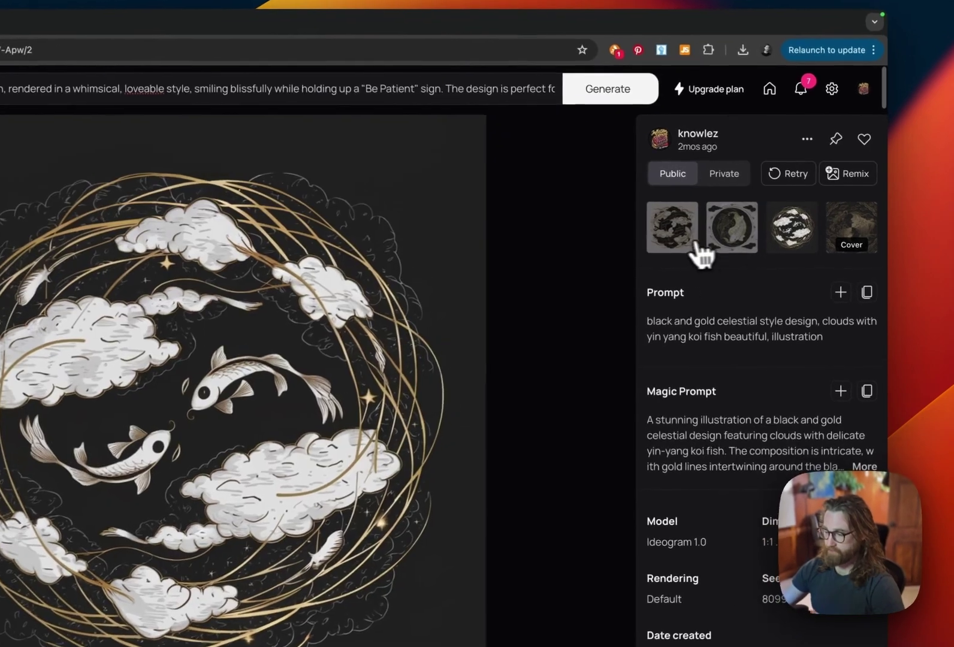
click(662, 248)
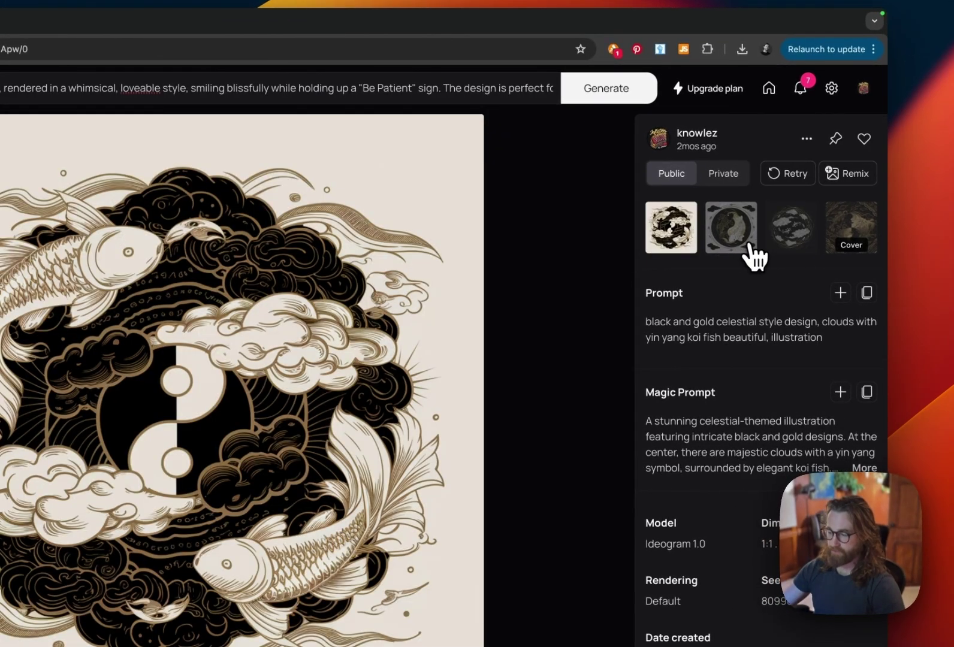
click(750, 251)
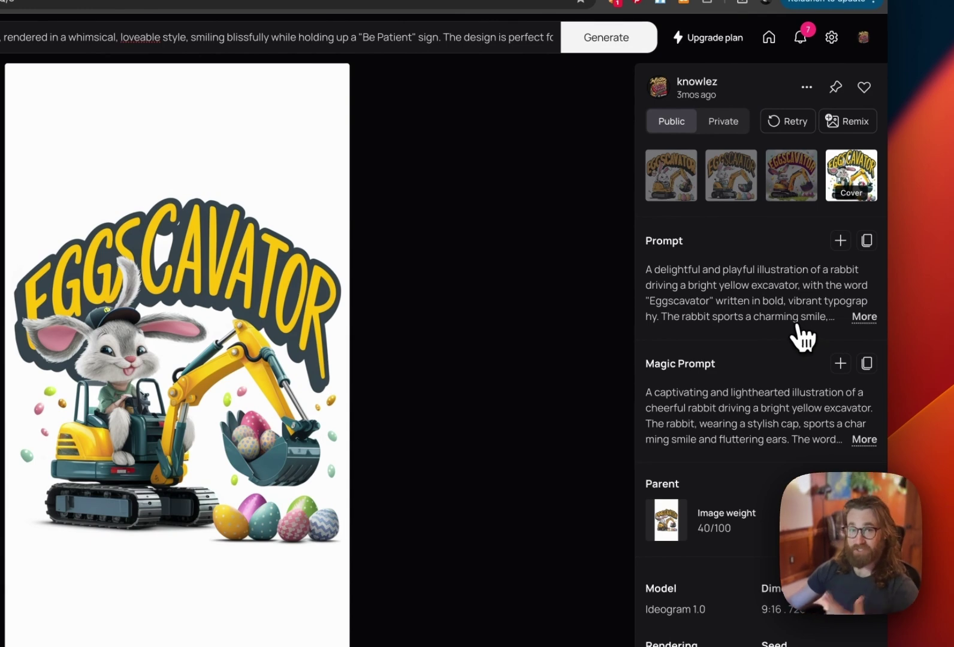
Expand the full prompt text of the Eggscavator rabbit-in-excavator generation.
click(863, 318)
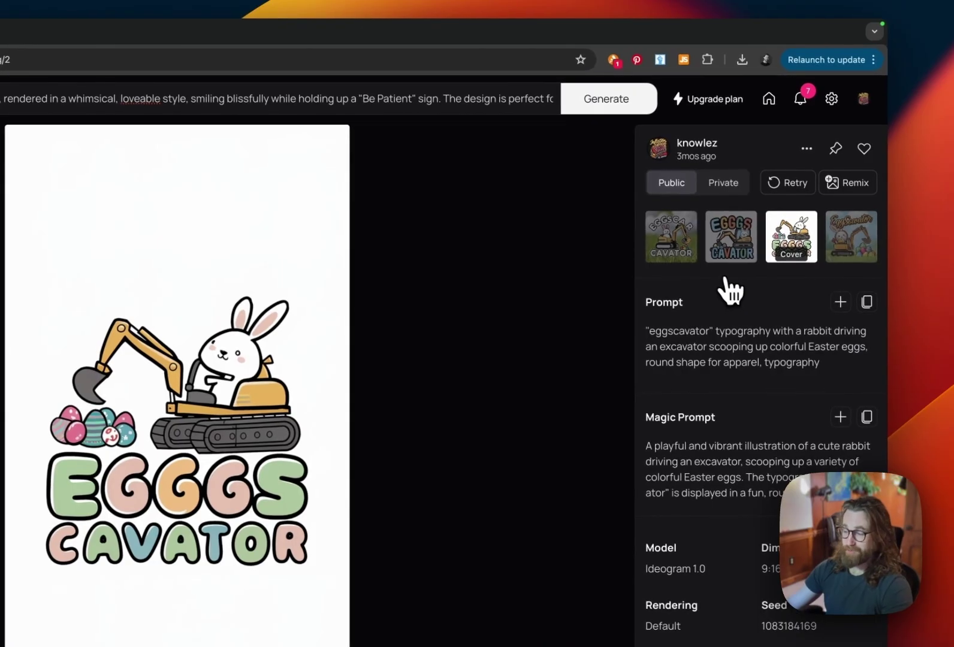
Compare the bold, meadow-scene and pastel EGGGS CAVATOR variations, then go back to the fishing-rod dad generation.
click(737, 250)
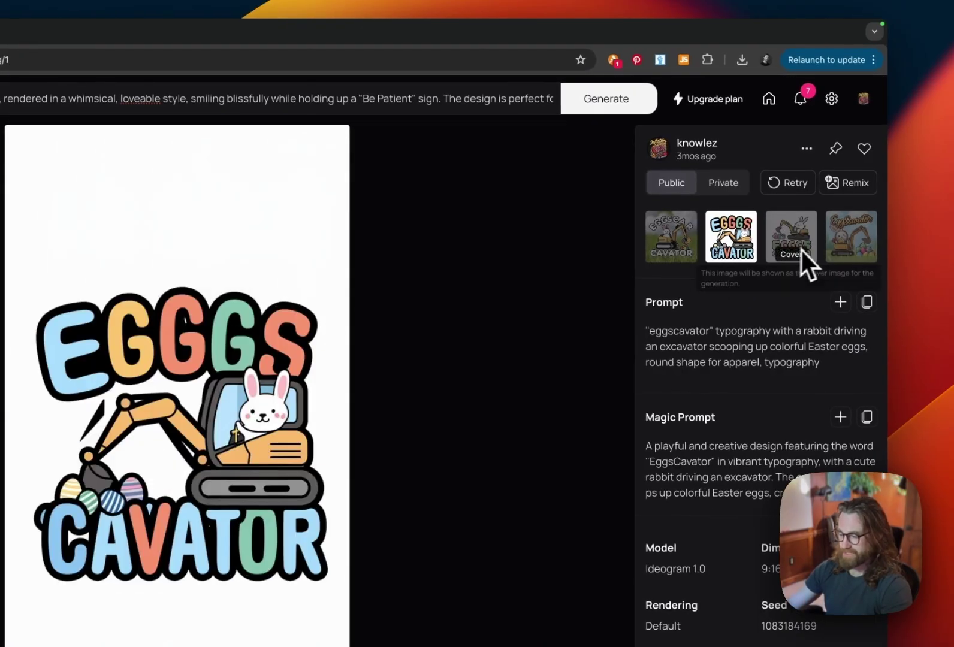
click(845, 250)
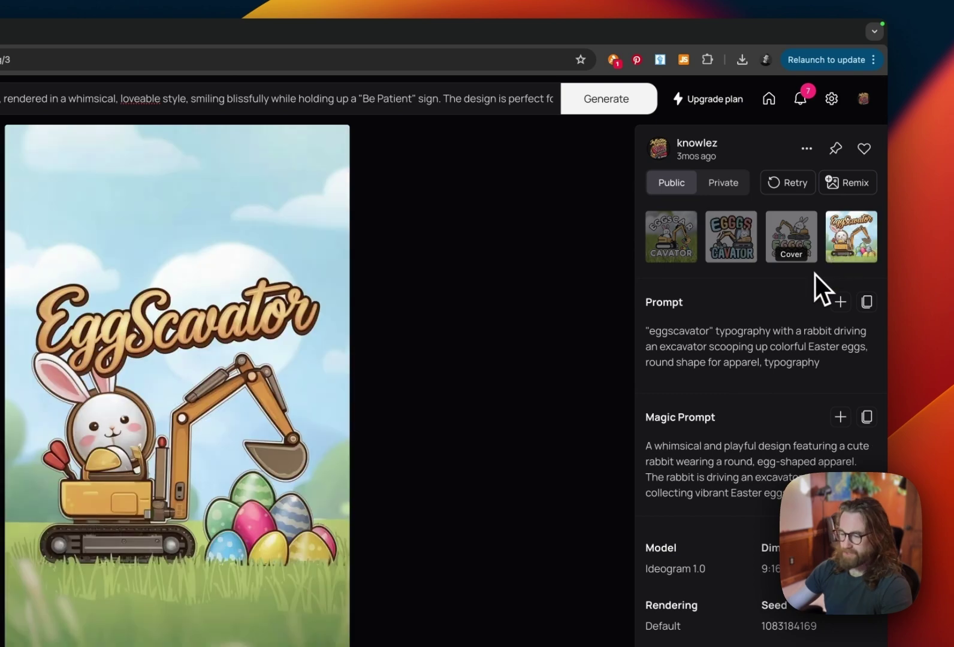
click(803, 245)
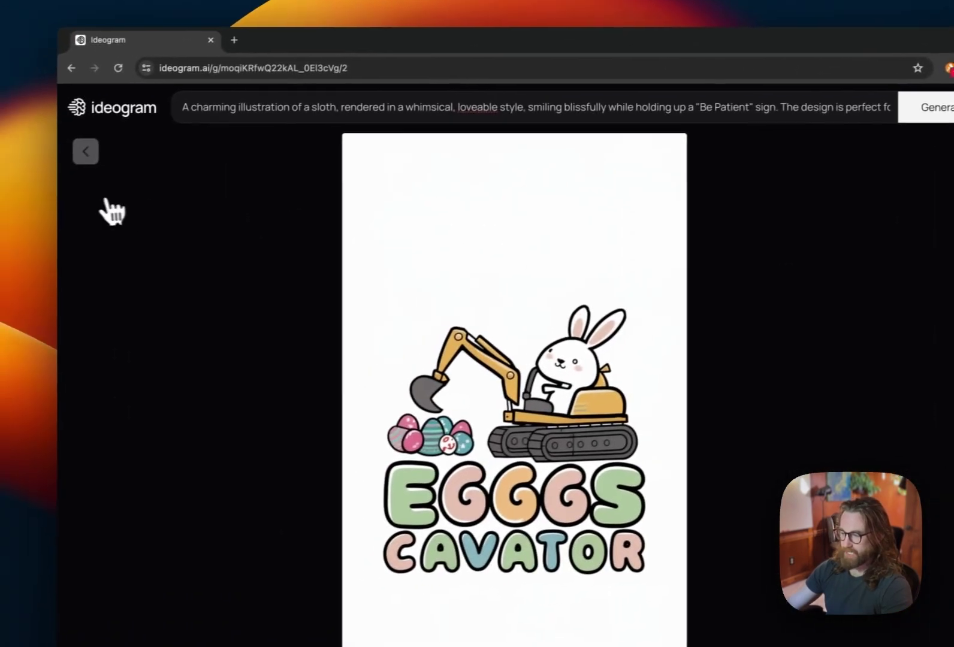
click(87, 153)
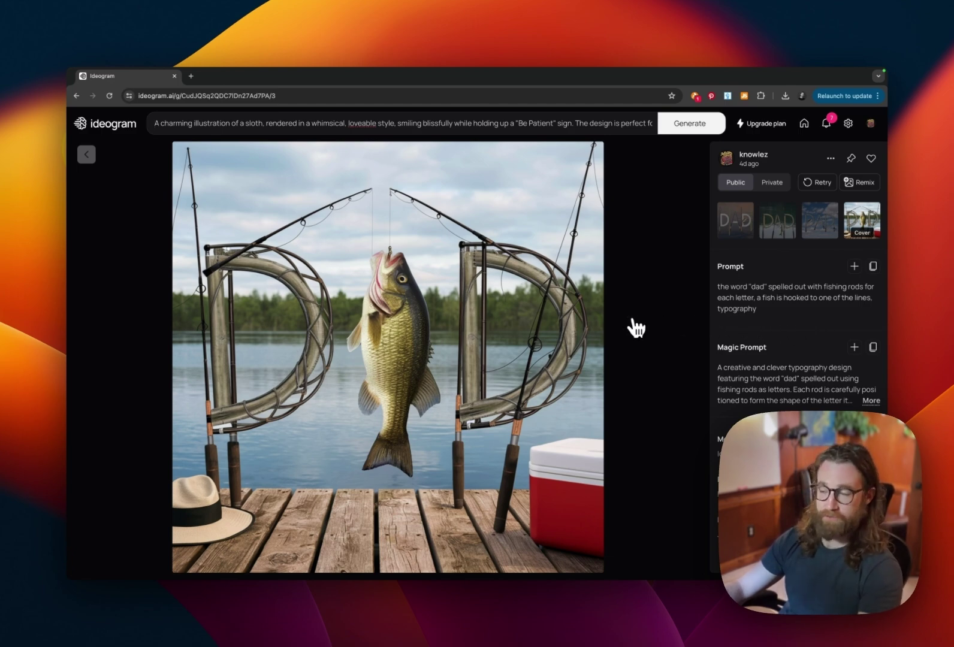
View the first, second and sky-background third DAD fishing-rod variations.
click(750, 225)
click(790, 228)
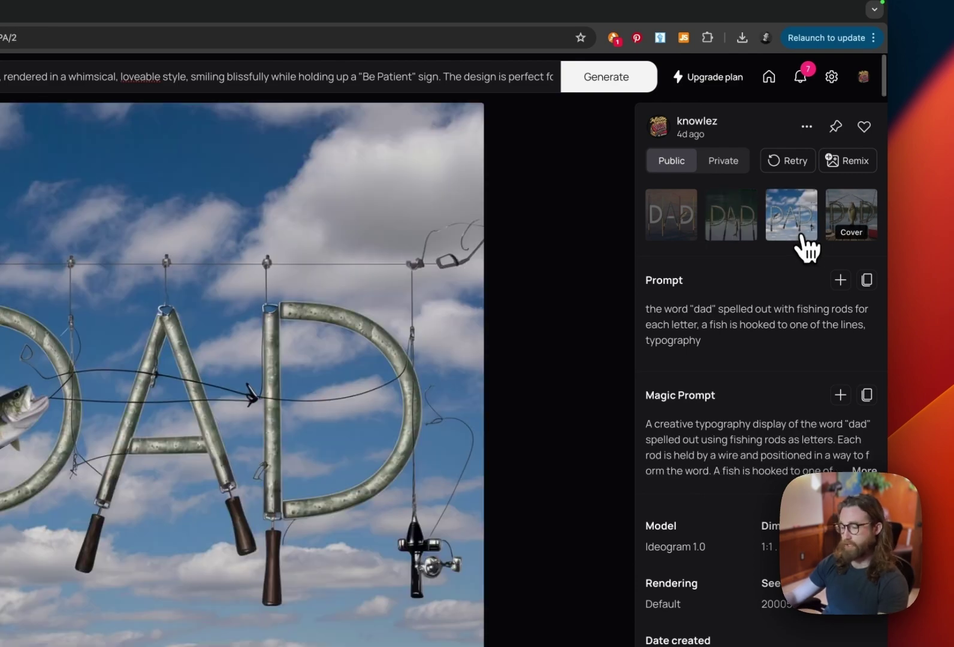
click(806, 247)
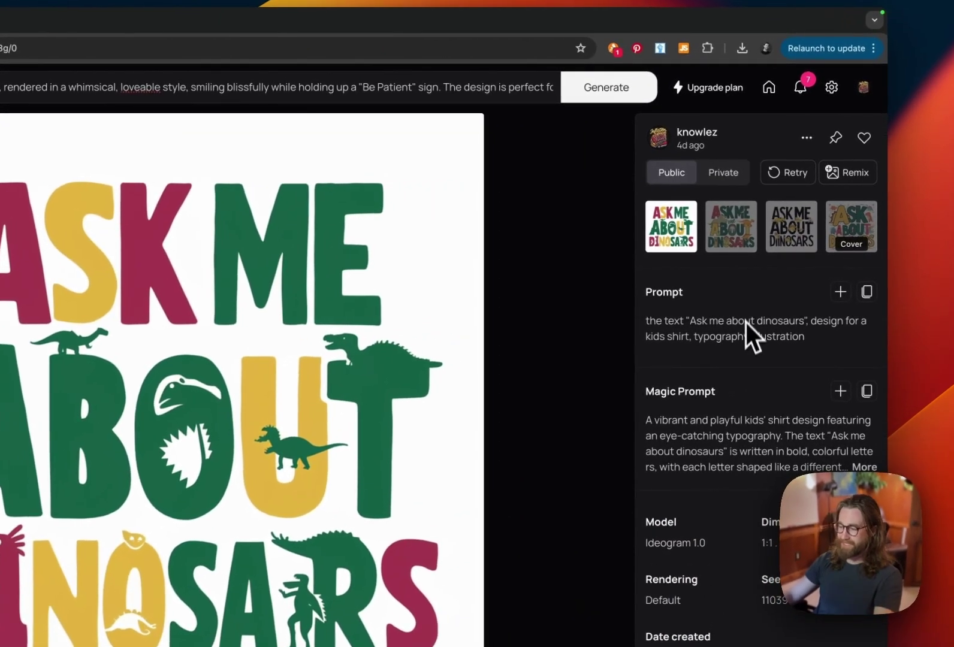
View the second, black-lettered and colourful fourth dinosaur shirt variations, then return to the first.
click(754, 237)
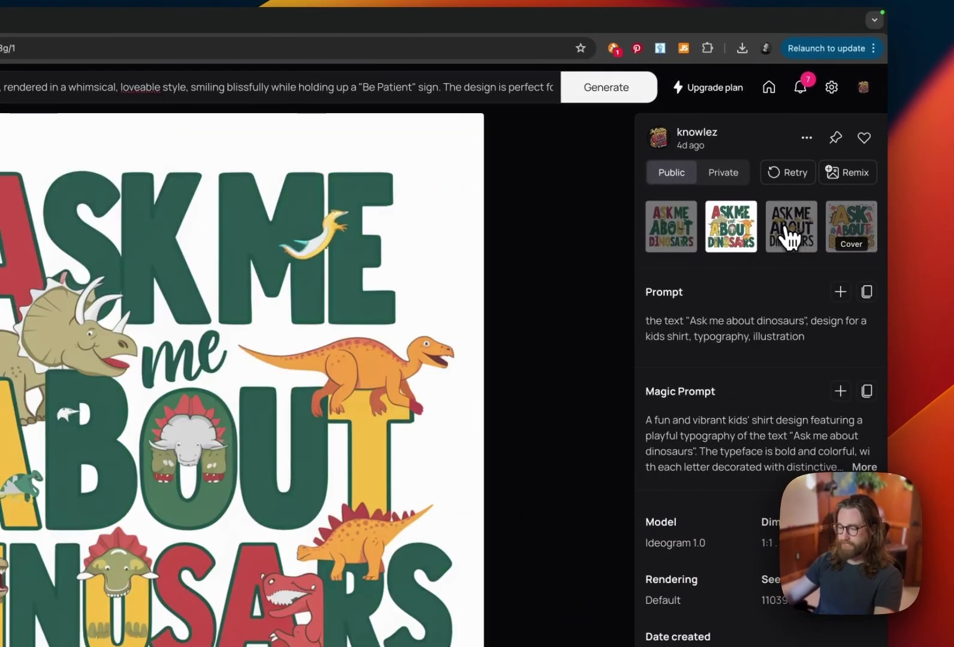
click(792, 238)
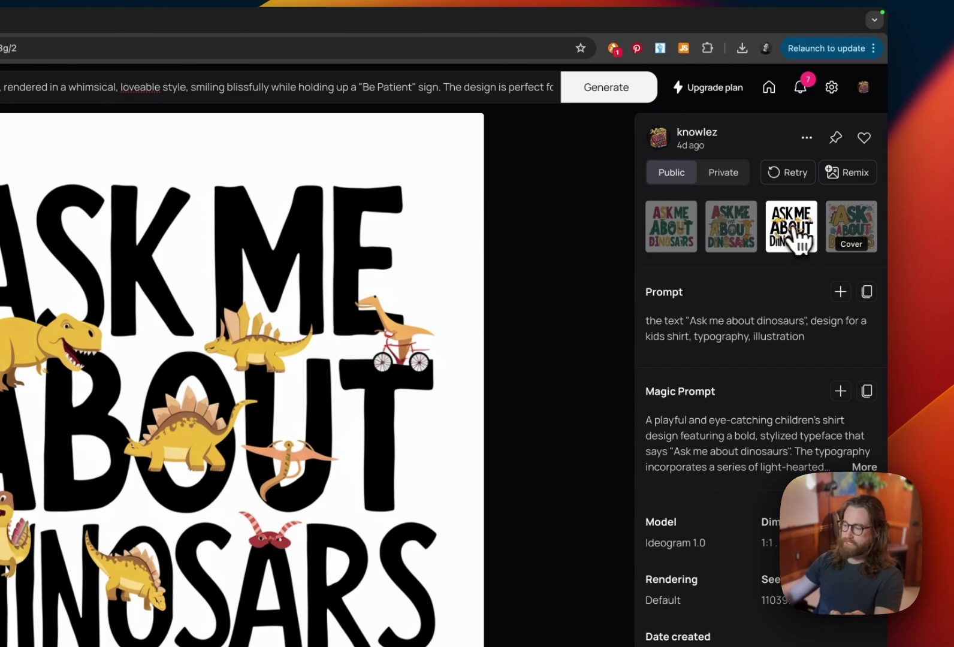
click(836, 231)
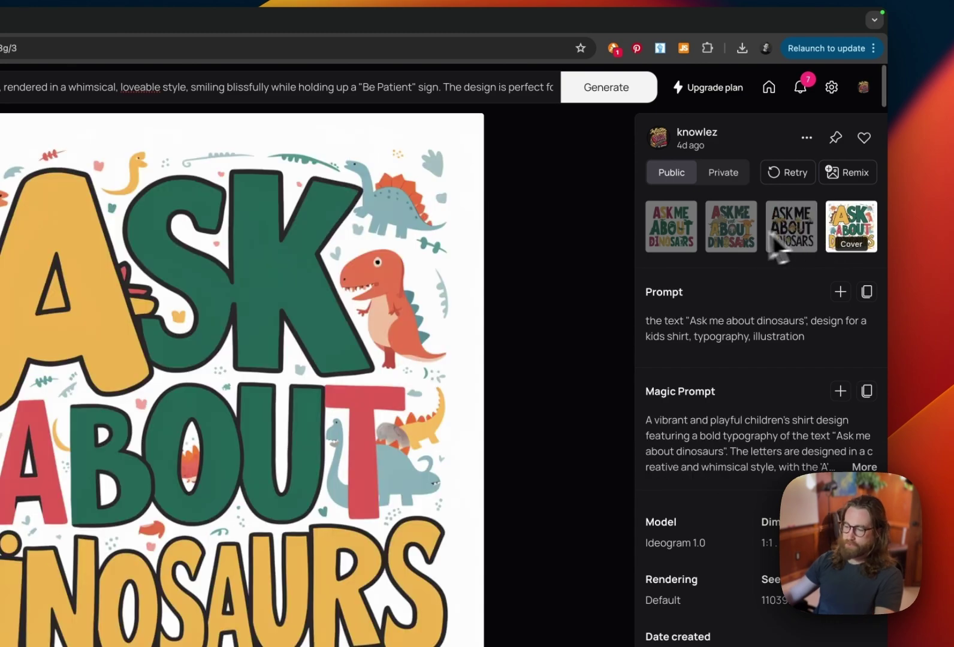
click(670, 243)
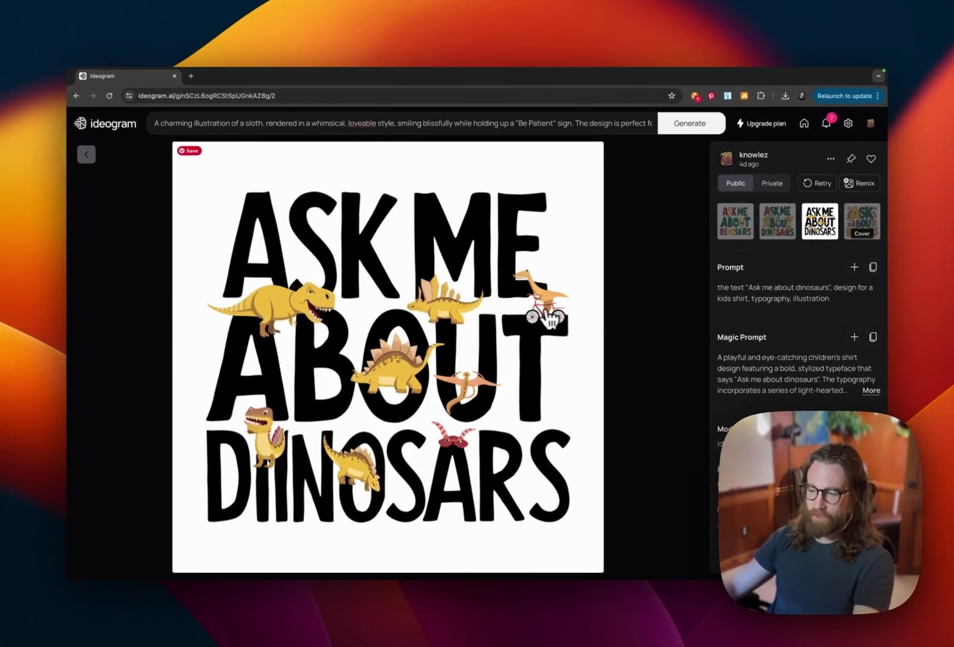
scroll(555, 319, up, 5)
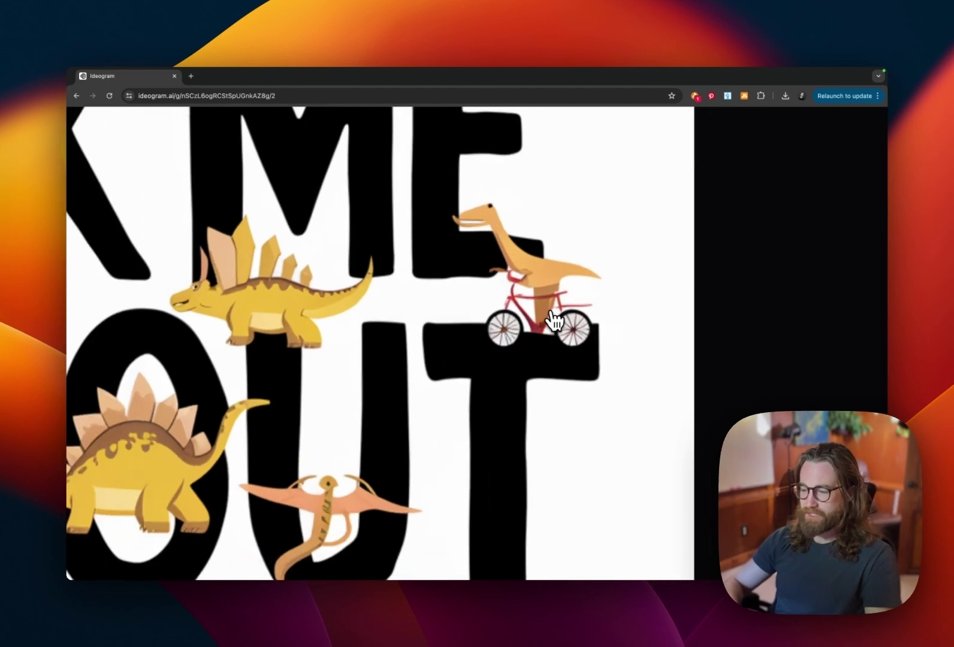
scroll(554, 320, down, 5)
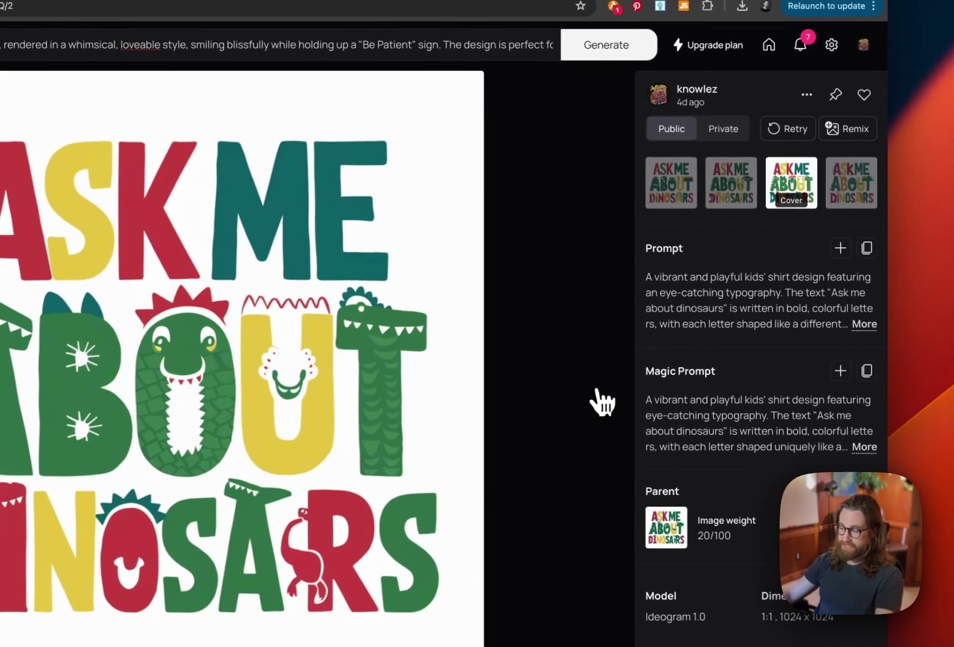
Expand both the Prompt and Magic Prompt text of the remixed dinosaur-letter design.
click(864, 324)
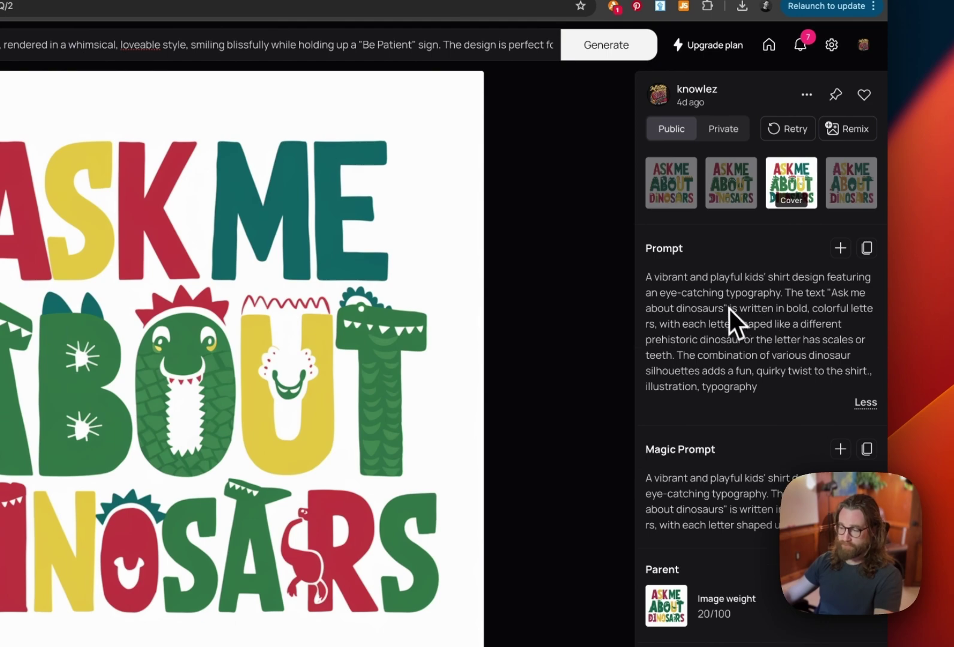
scroll(737, 343, down, 3)
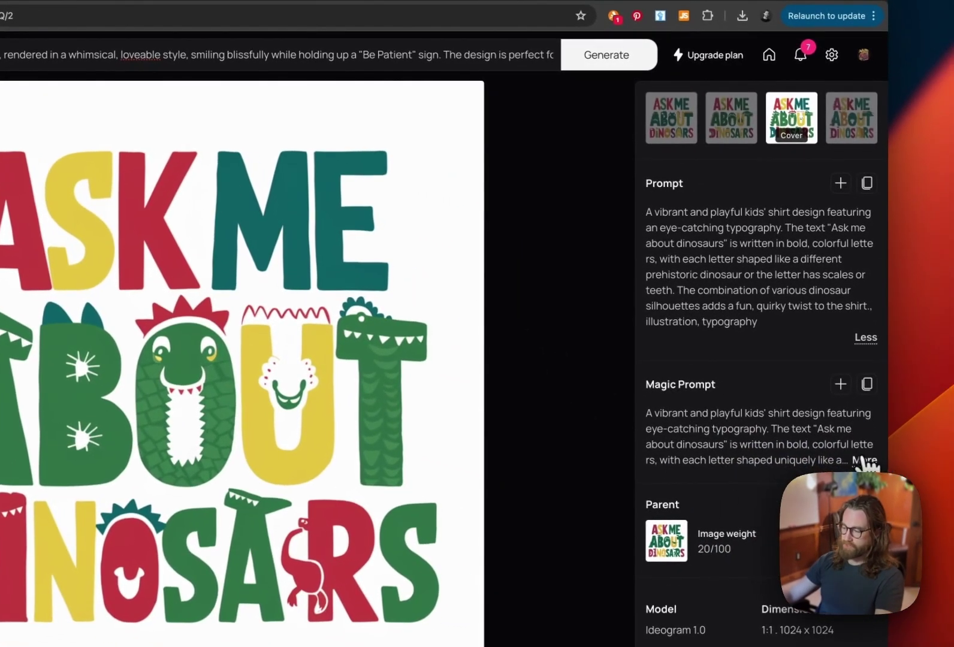
click(879, 464)
scroll(753, 419, down, 3)
Select the magic prompt text, then inspect the prompt in the editor and close it unchanged.
drag(735, 330, 652, 264)
double_click(255, 60)
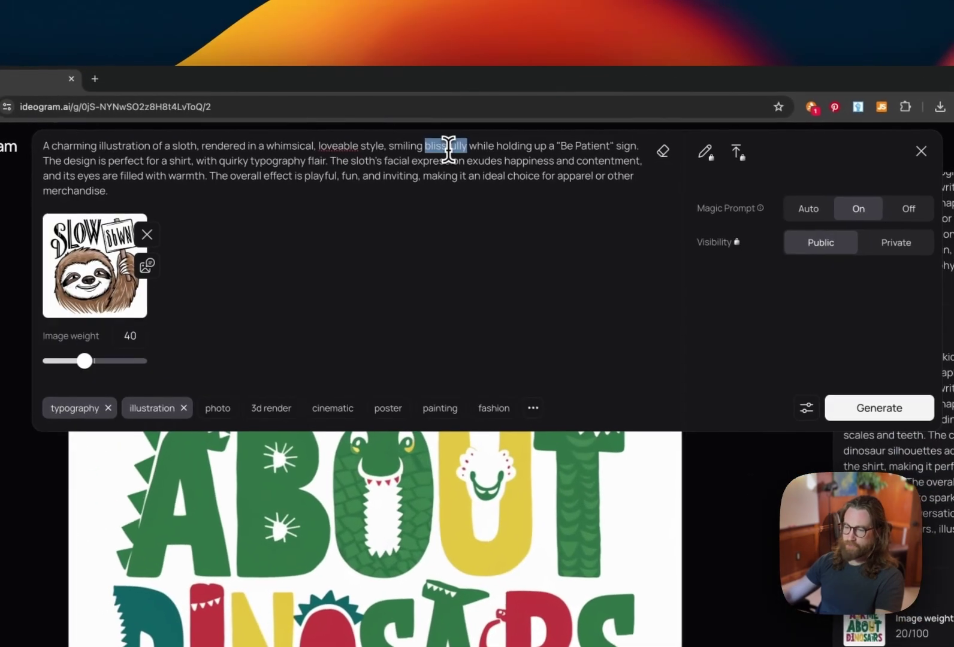
triple_click(255, 59)
key(Escape)
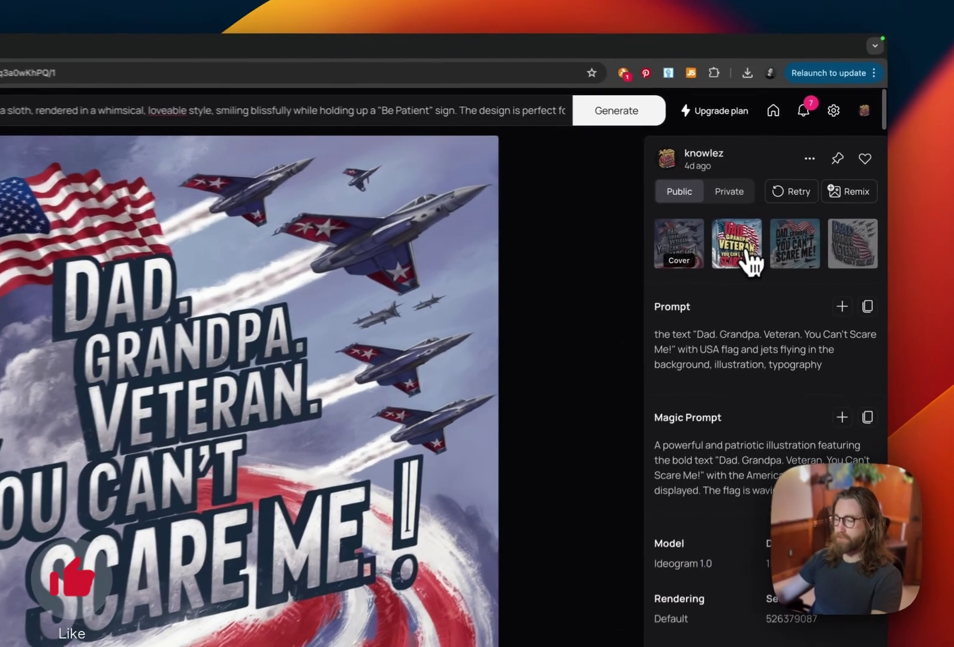
View the red-and-yellow, blue-sky and sketched-jets Dad, Grandpa, Veteran variations.
click(779, 225)
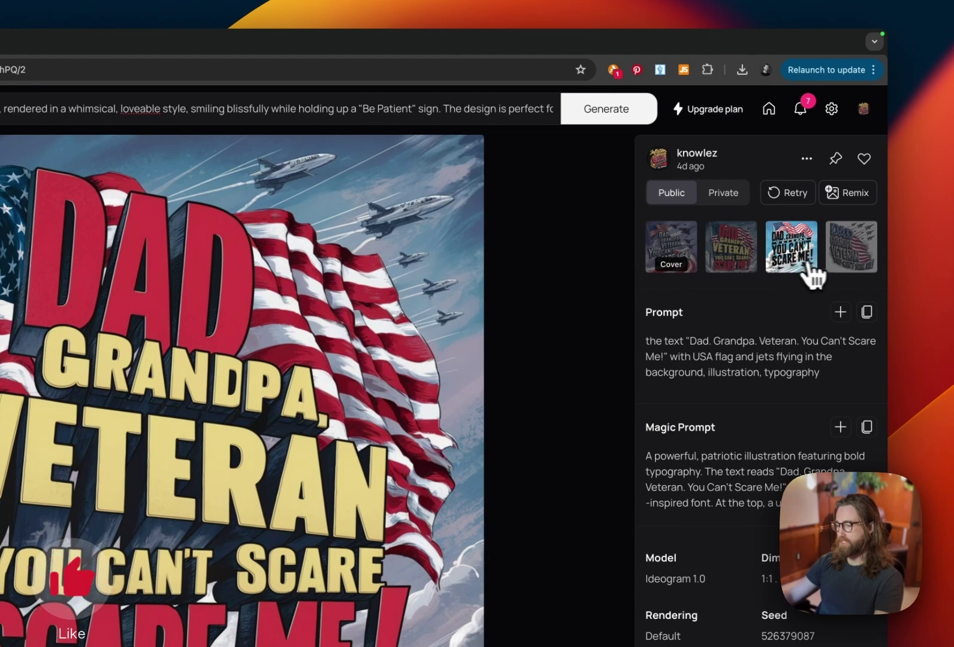
click(802, 270)
click(850, 256)
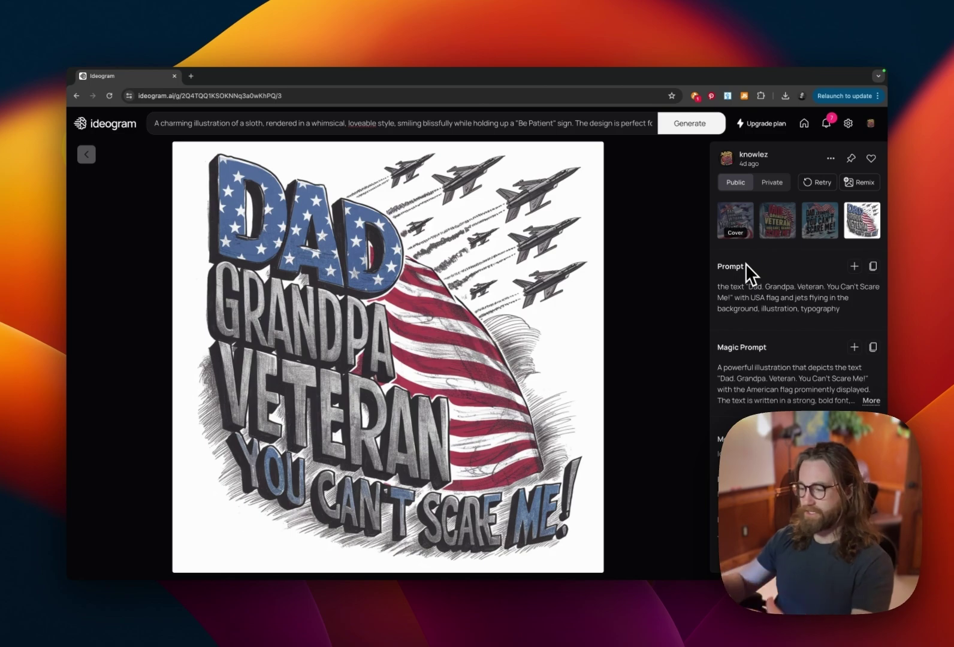
Expand the sketched version's full magic prompt and select part of its paragraph.
click(870, 400)
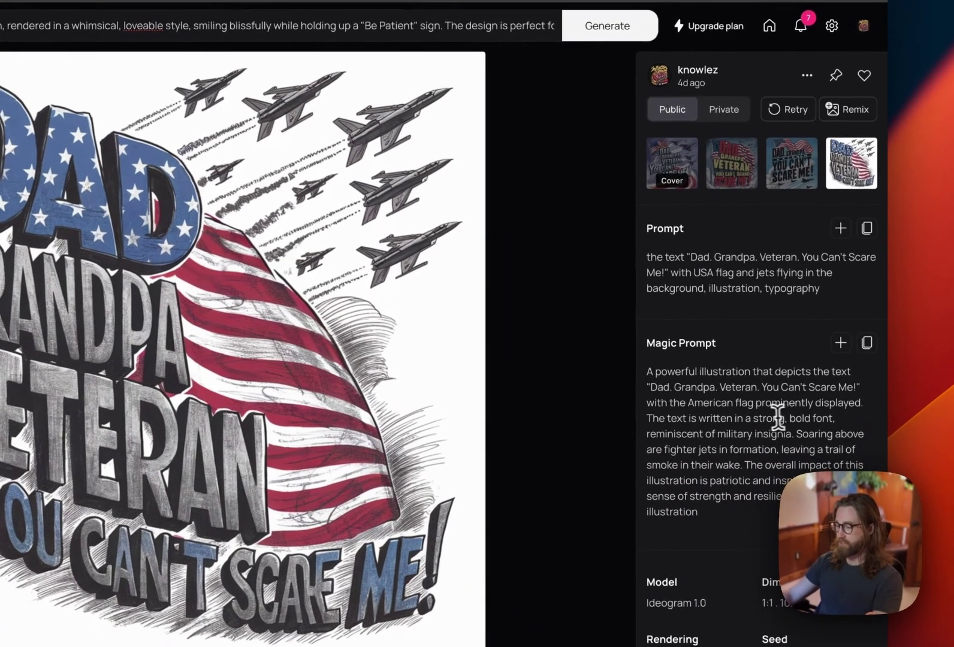
triple_click(777, 415)
click(770, 402)
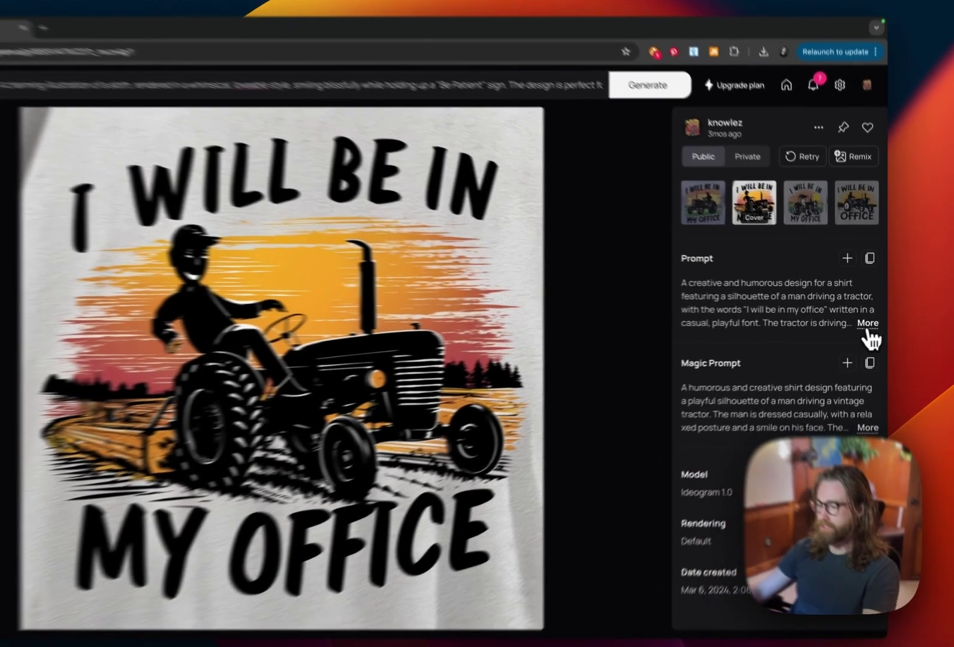
Read the tractor design's full prompt, then view its yellow-sun and yellow-sky variations.
click(869, 323)
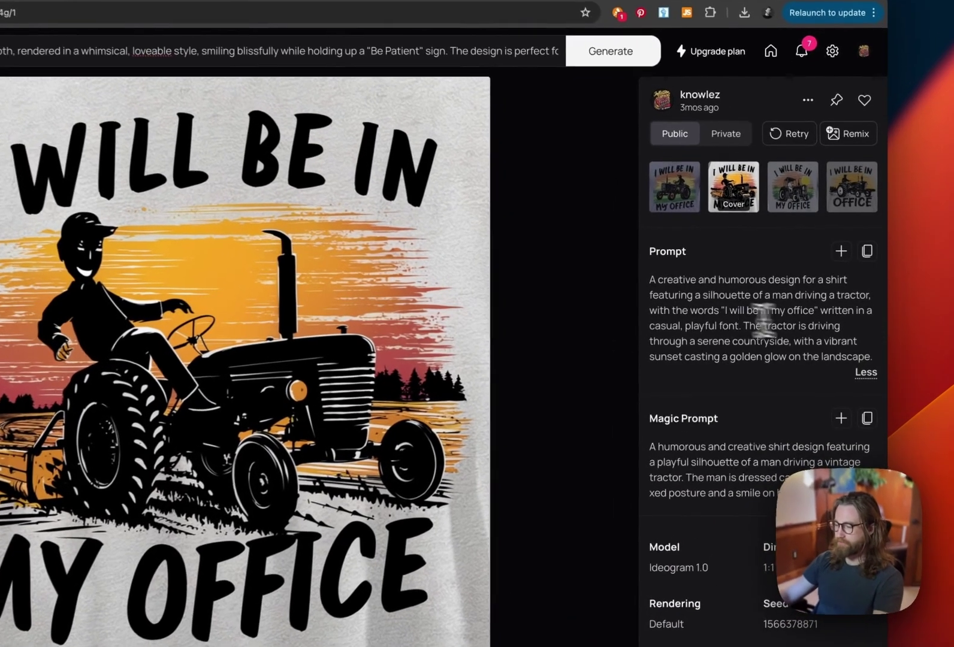
triple_click(749, 308)
click(666, 323)
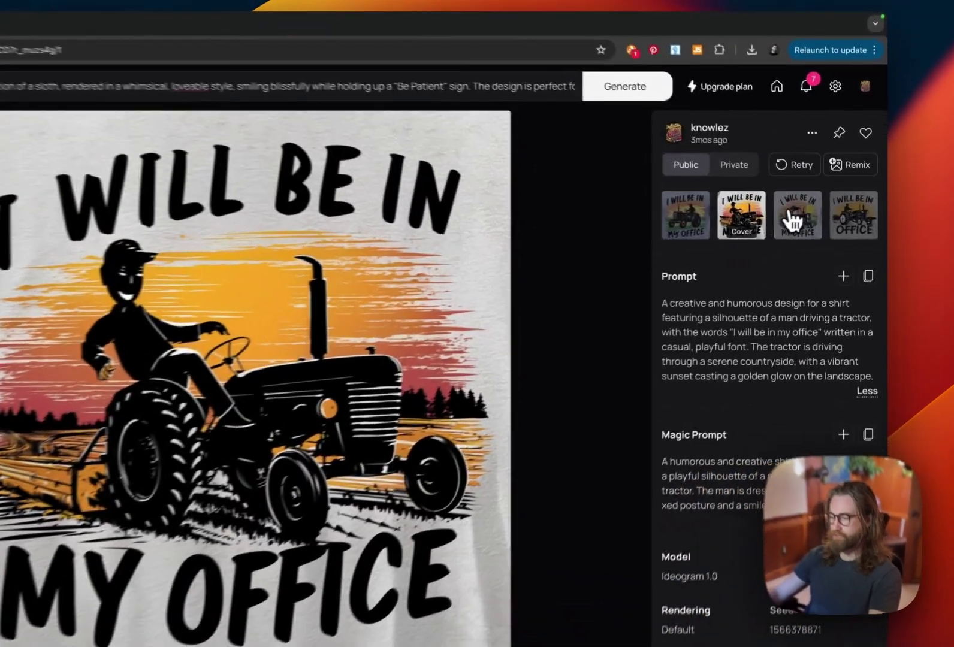
click(816, 222)
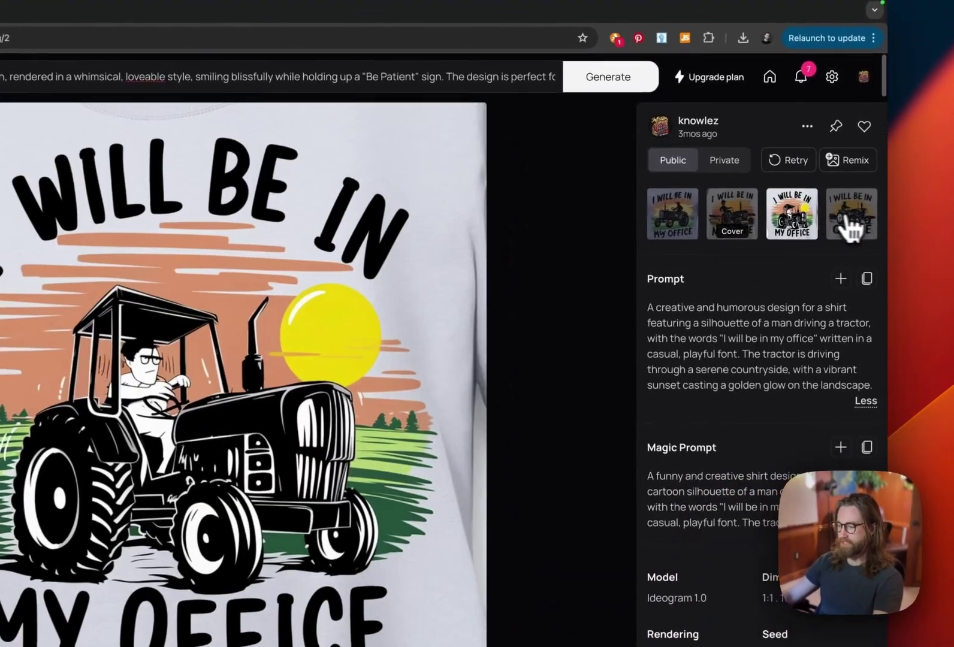
click(865, 226)
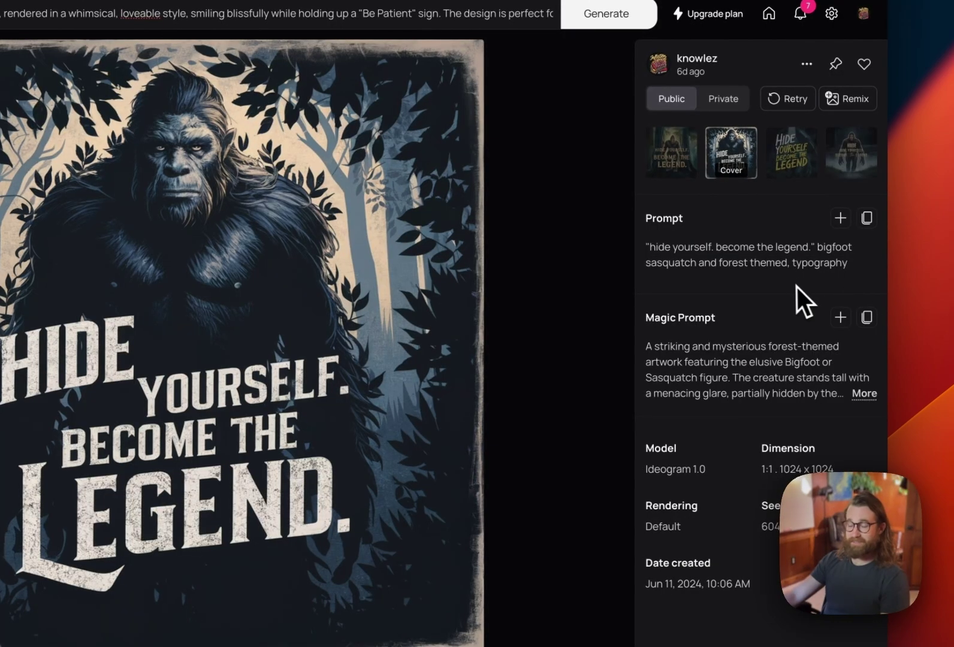
Select the 'Hide yourself. Become the legend.' bigfoot prompt, then expand its full magic prompt.
triple_click(752, 261)
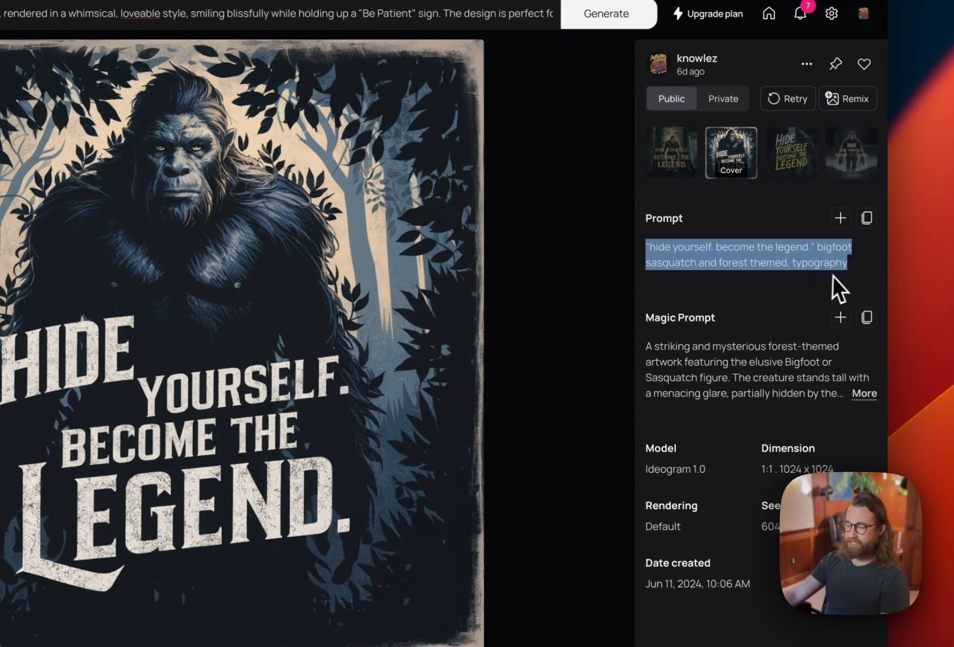
click(781, 268)
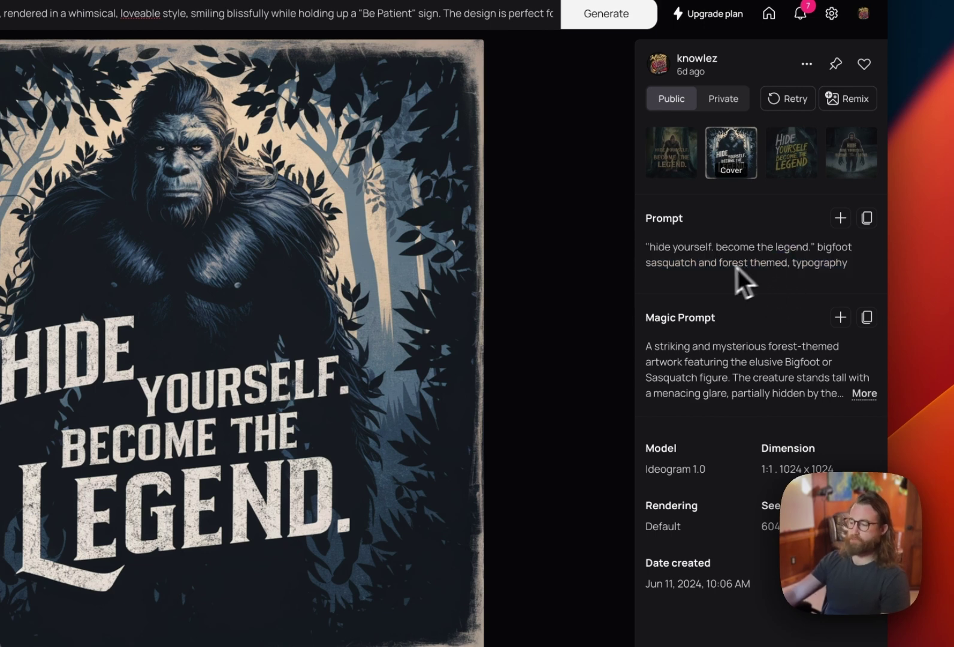
click(854, 394)
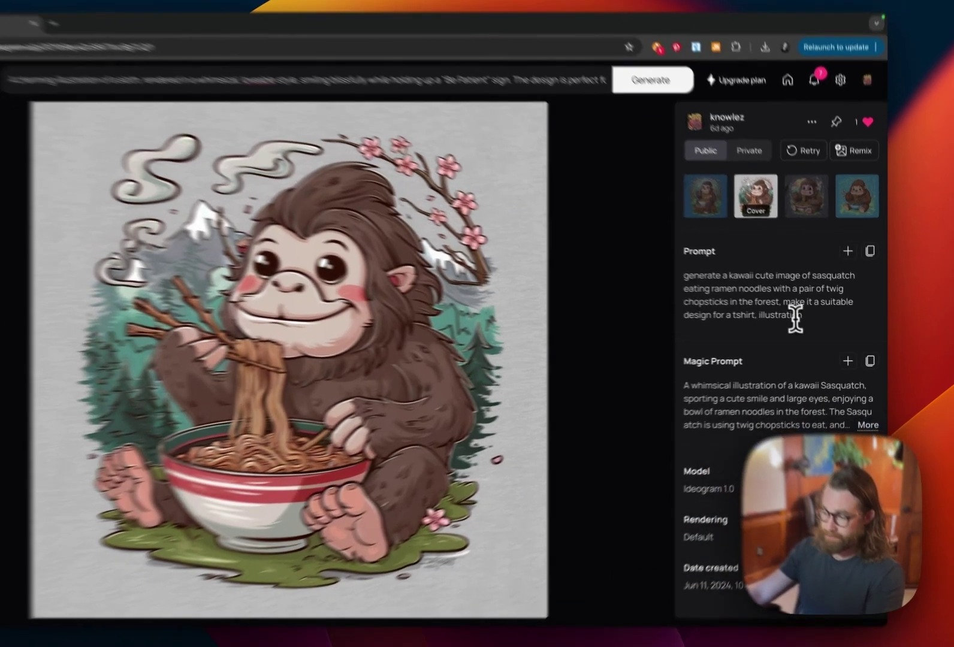
Select the whole ramen sasquatch prompt, then clear the selection.
triple_click(804, 314)
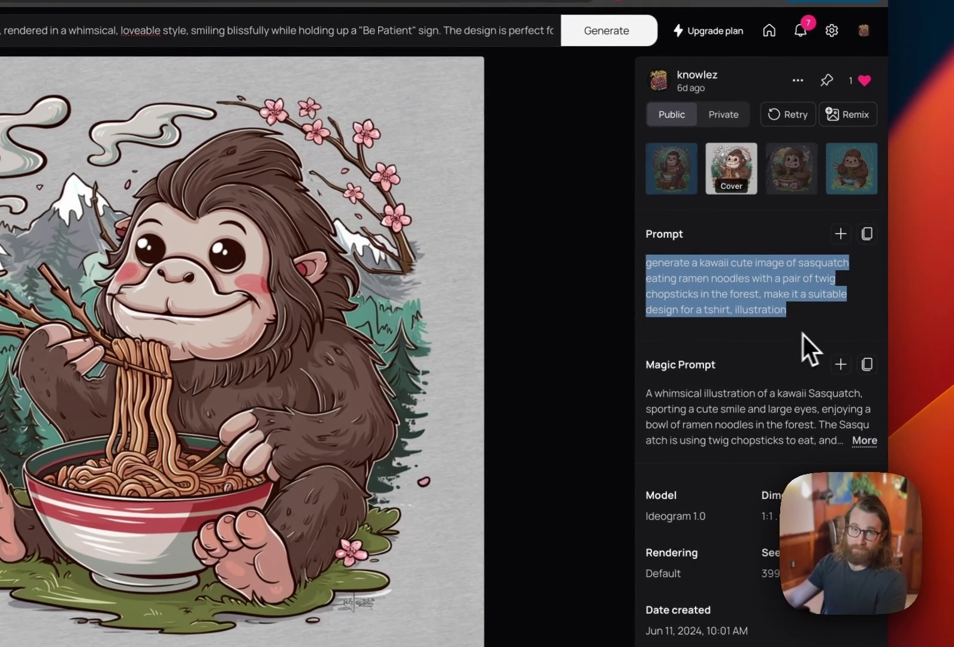
click(795, 318)
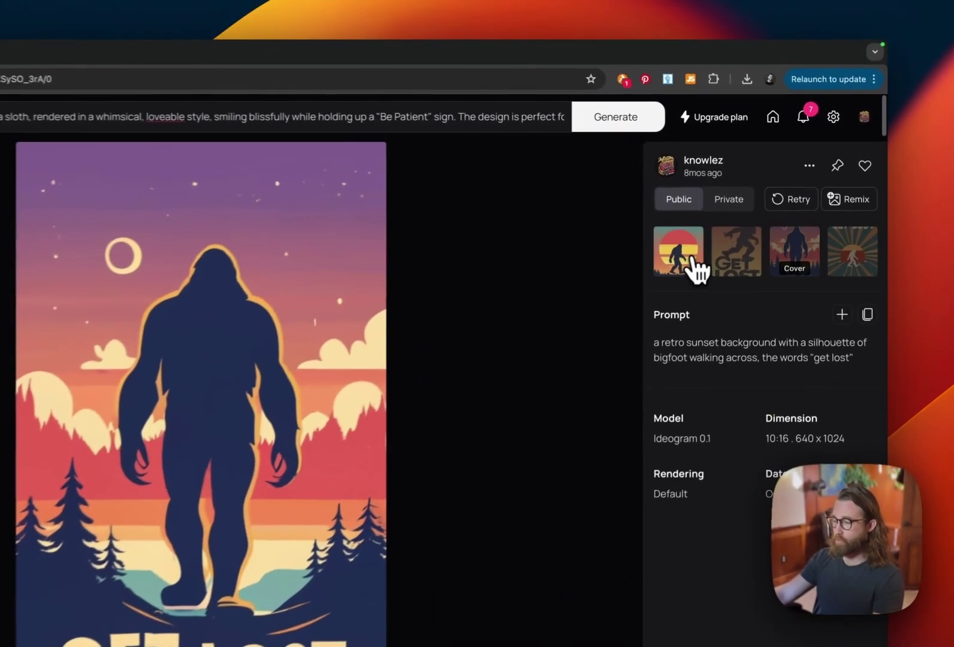
Preview the sunset, Get Lost and forest bigfoot variants from the side-panel thumbnails.
click(749, 232)
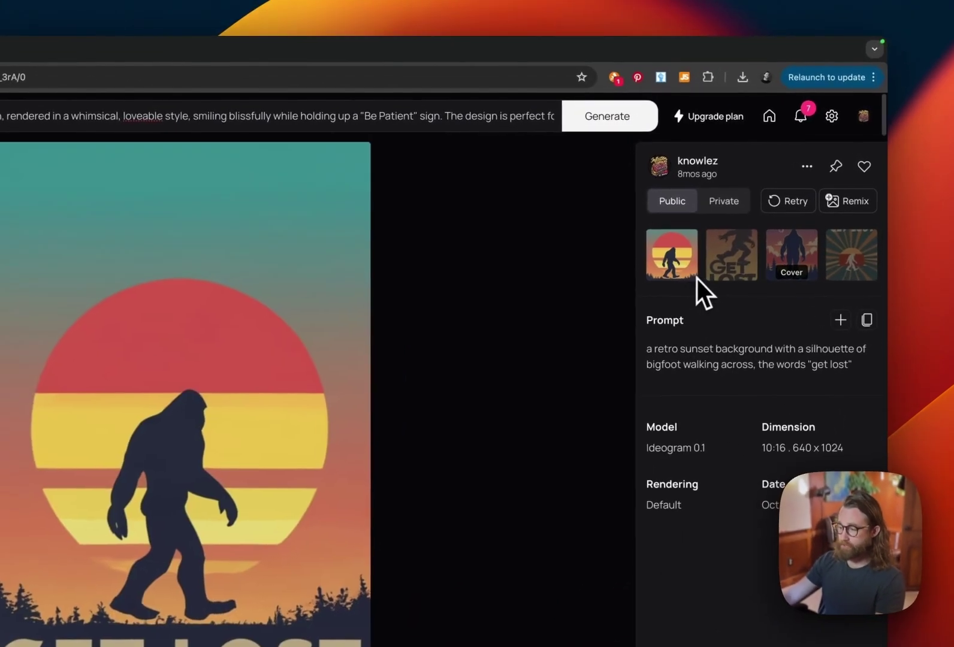
click(753, 270)
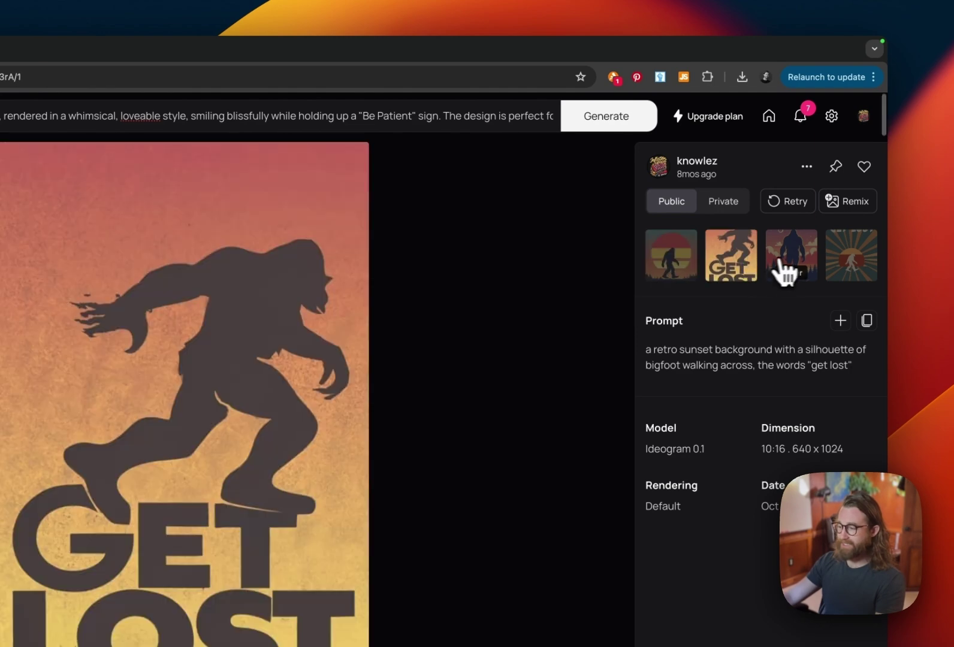
click(785, 269)
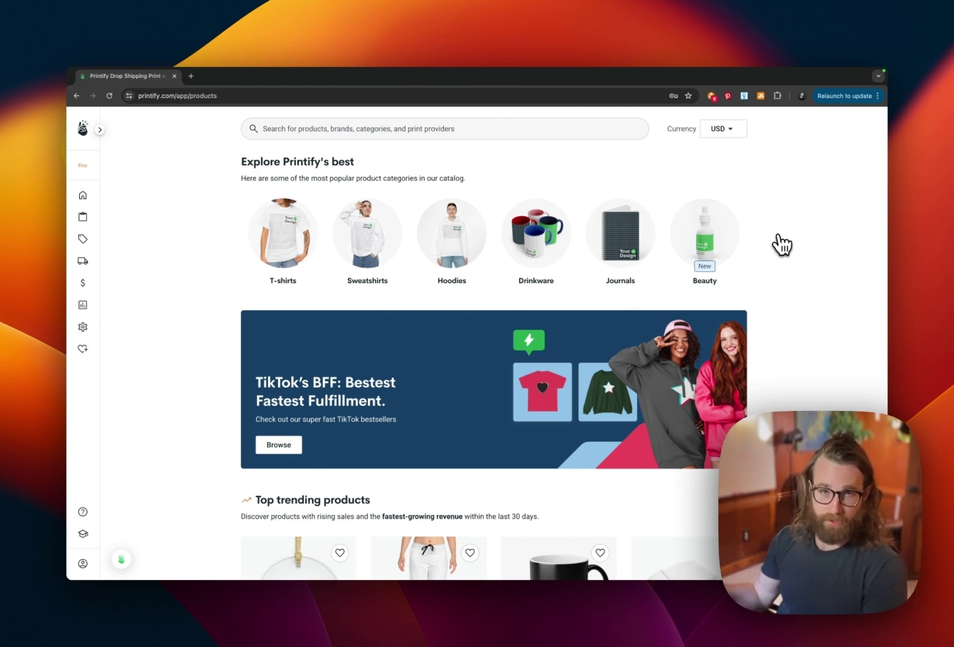
Scroll through the Top trending, Best rated by merchants and Leading profit makers catalog sections.
scroll(783, 245, down, 2)
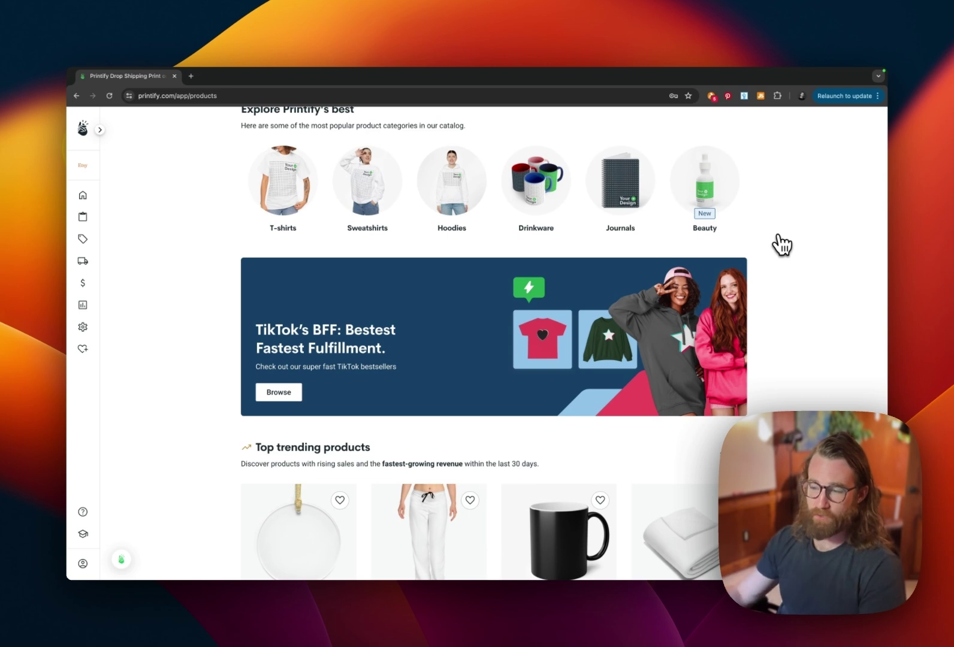
scroll(782, 244, down, 8)
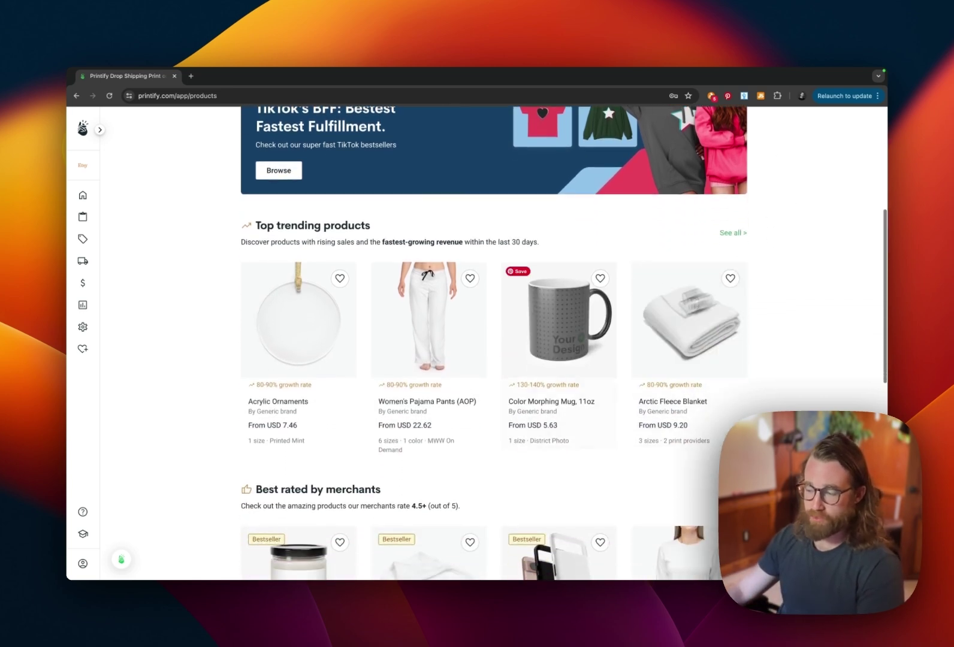
scroll(355, 319, down, 1)
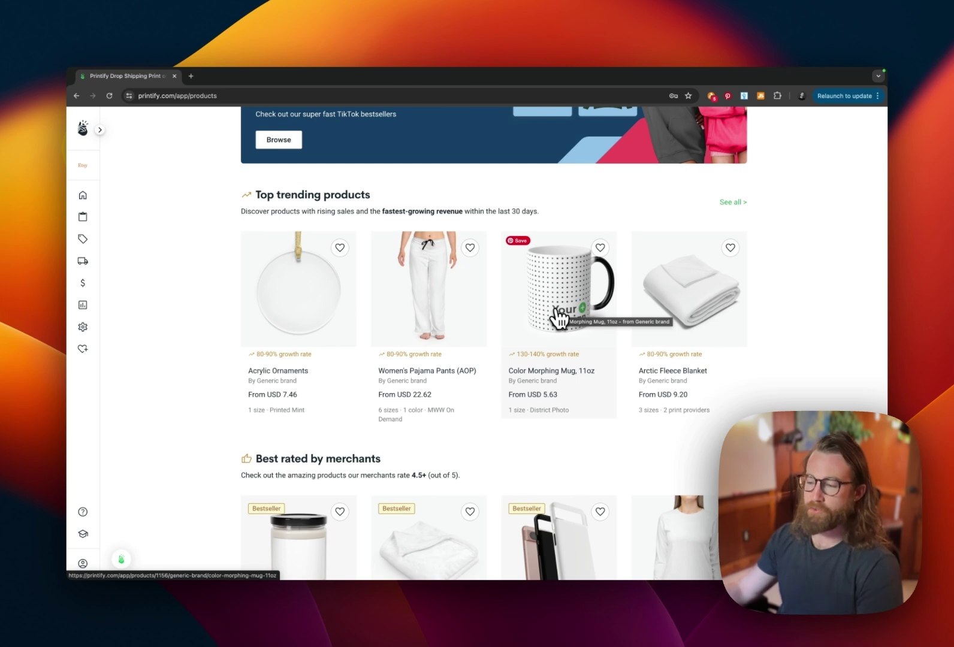
scroll(558, 317, up, 5)
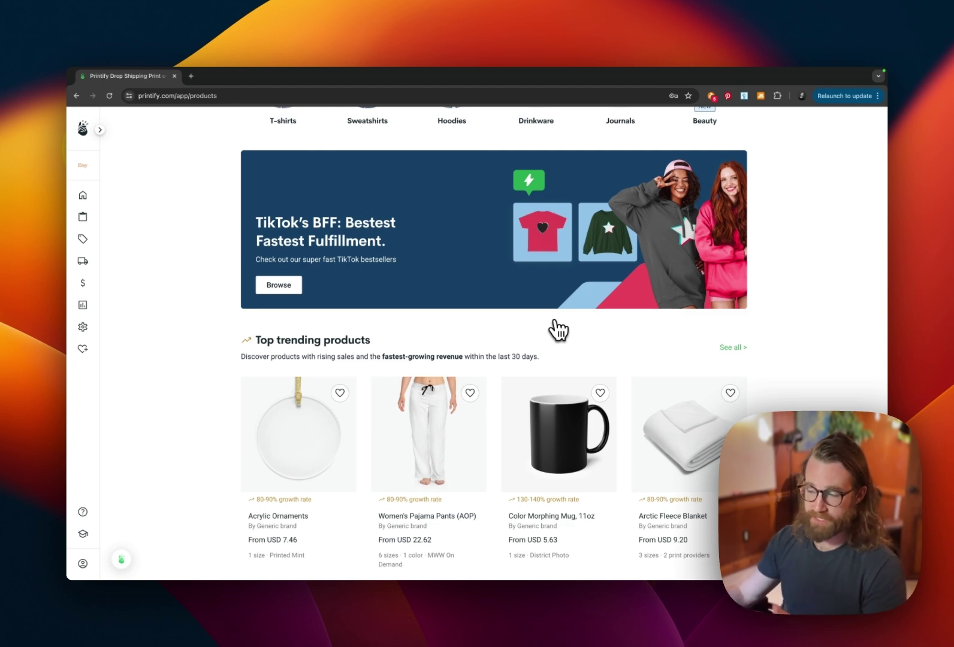
scroll(558, 328, down, 5)
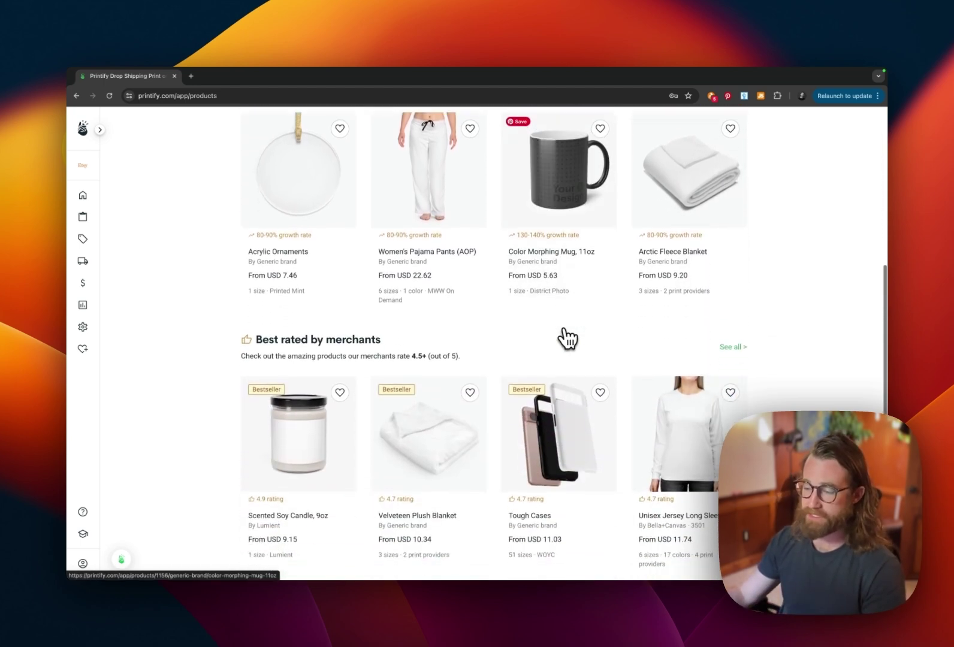
scroll(566, 339, down, 1)
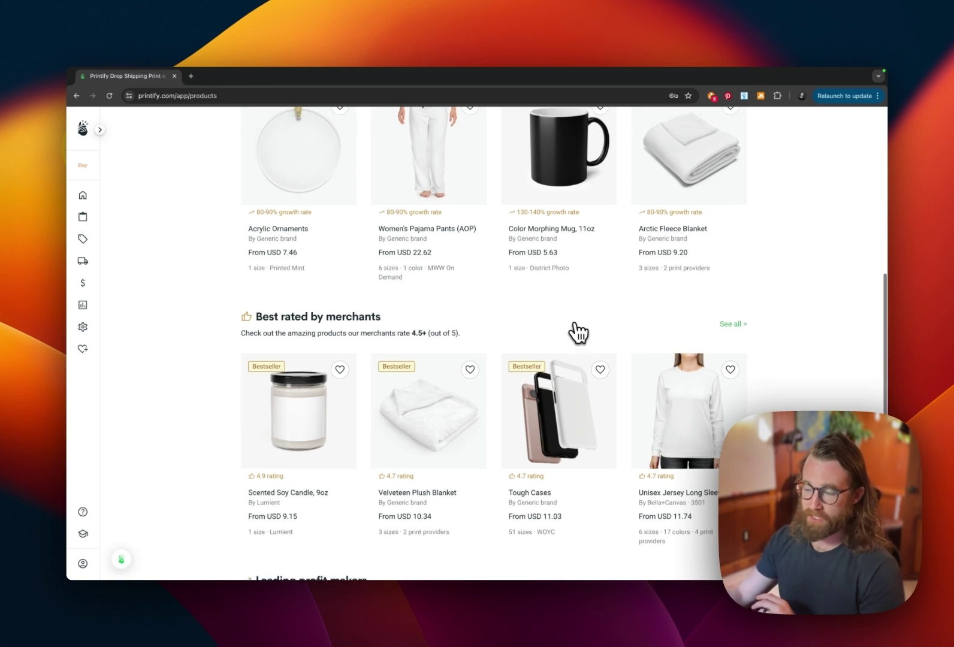
scroll(573, 331, up, 1)
scroll(575, 332, down, 2)
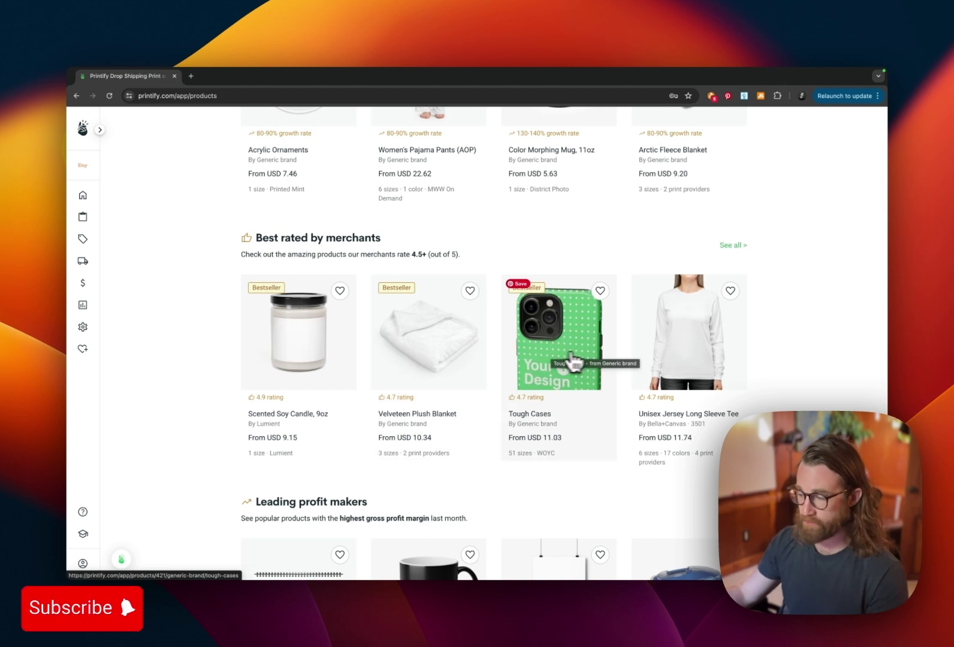
scroll(670, 360, down, 5)
scroll(670, 361, up, 2)
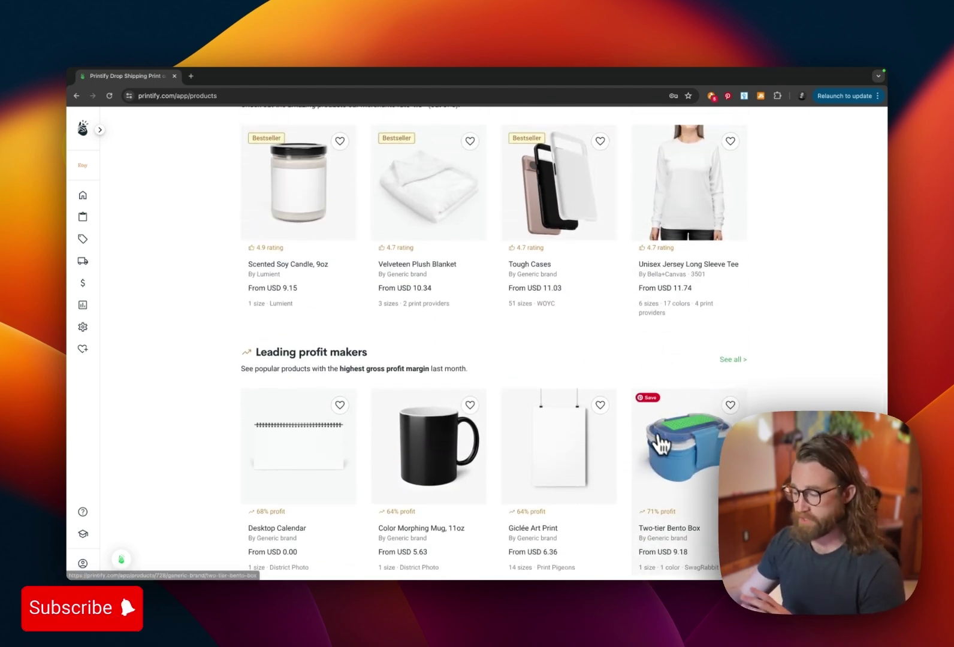
scroll(667, 451, down, 1)
scroll(667, 451, down, 1)
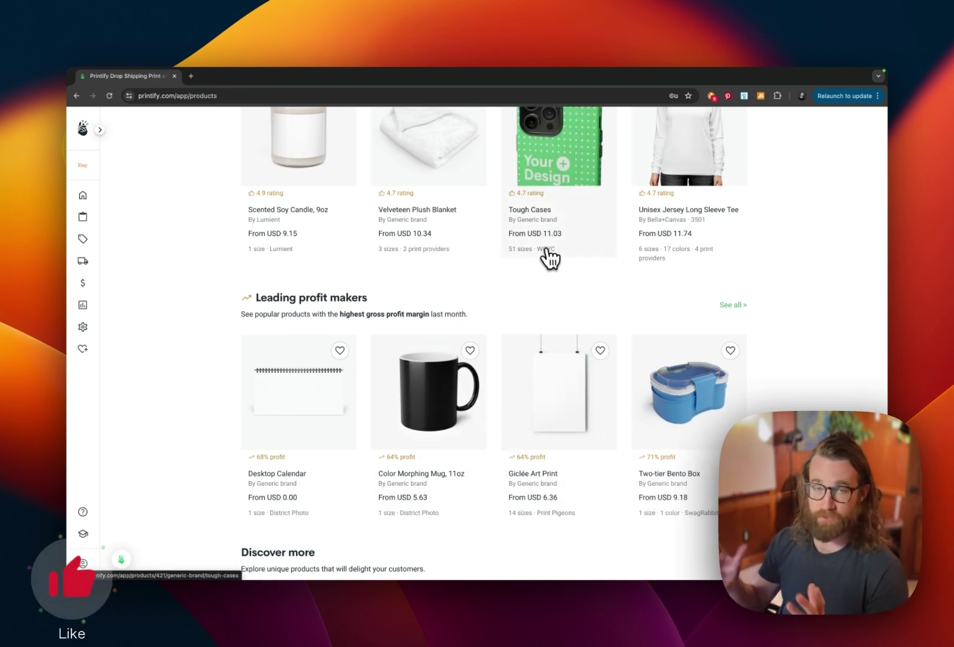
scroll(511, 309, up, 4)
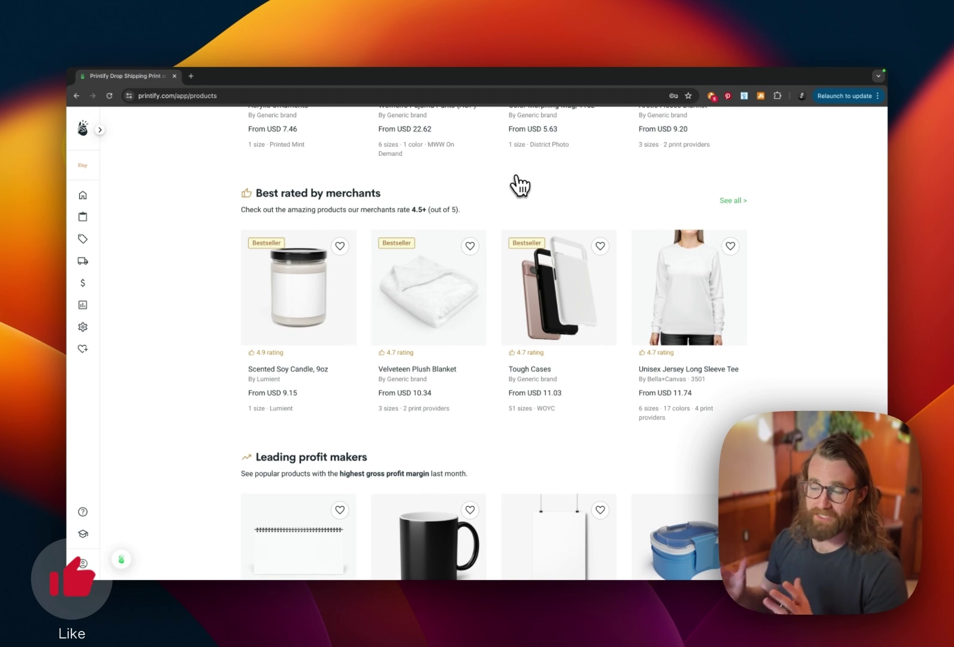
scroll(523, 209, down, 2)
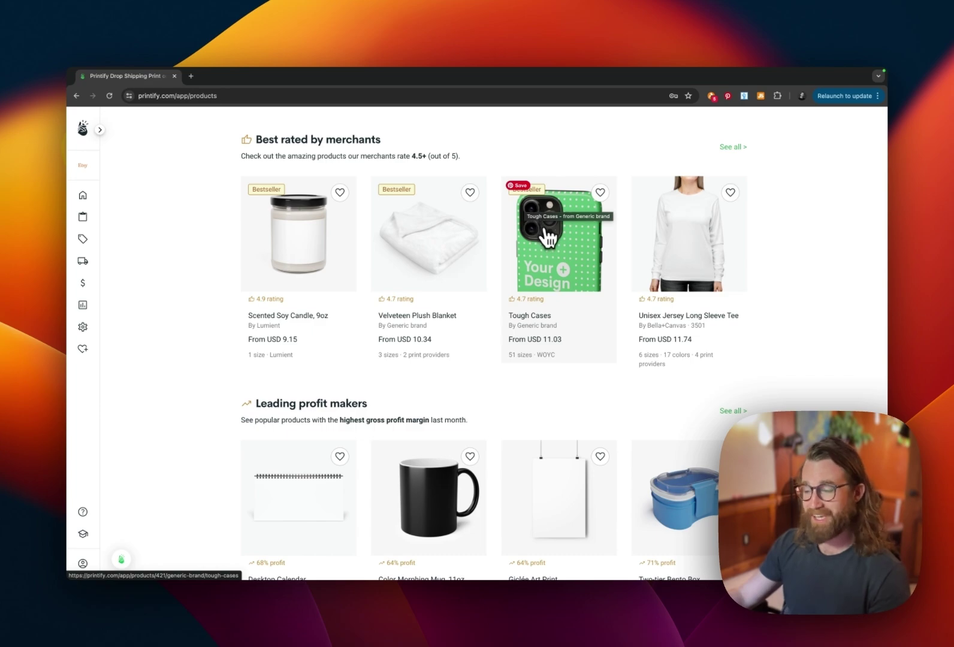
scroll(545, 230, up, 2)
Check the Tough Cases page's WOYC provider price of USD 11.03, then return to the catalog.
click(557, 331)
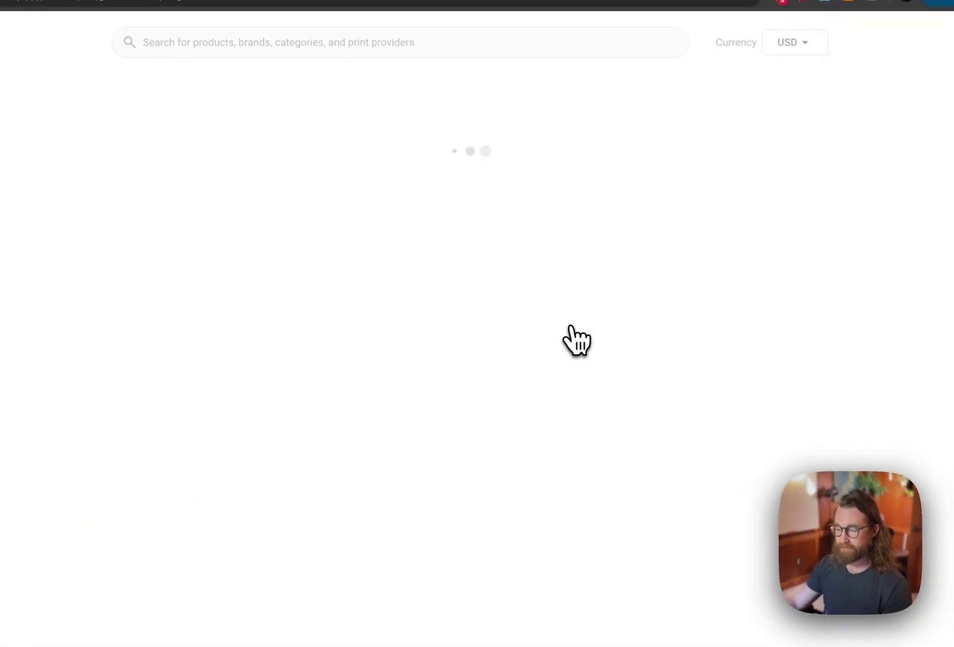
scroll(583, 336, down, 2)
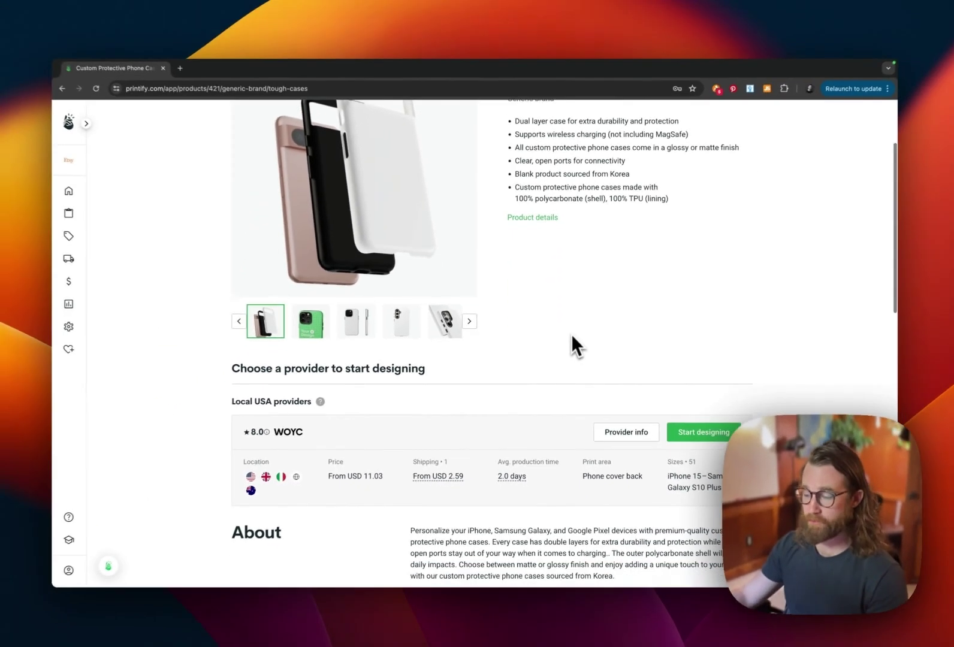
scroll(581, 336, down, 5)
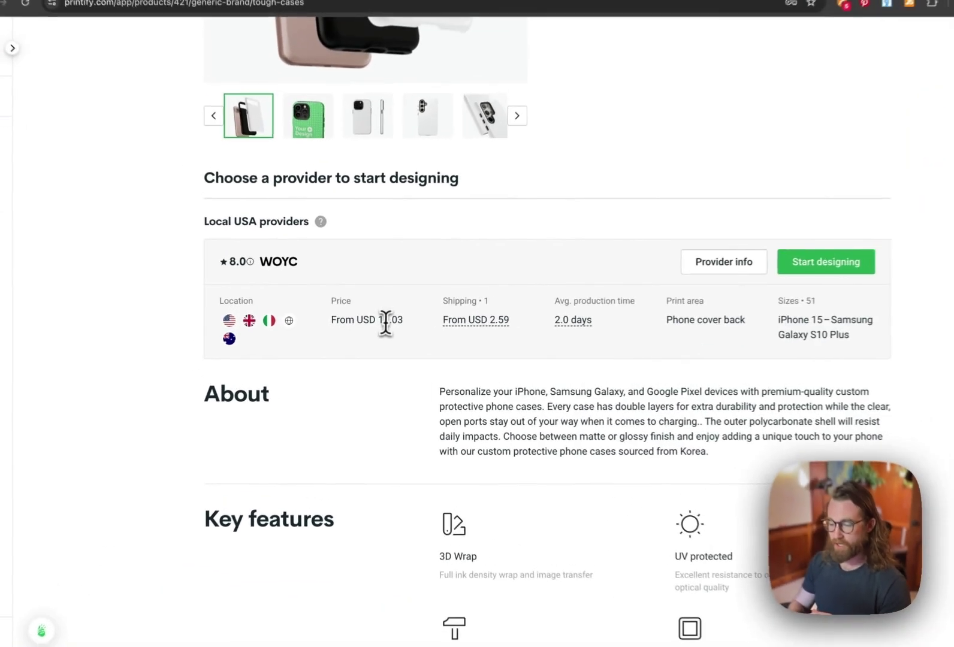
double_click(410, 323)
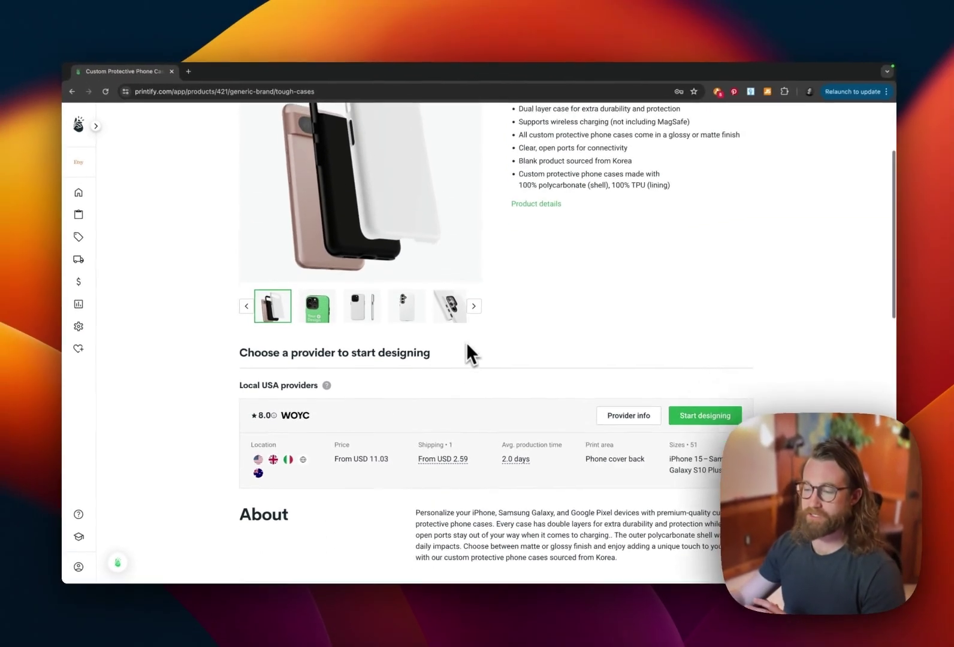
scroll(467, 342, up, 3)
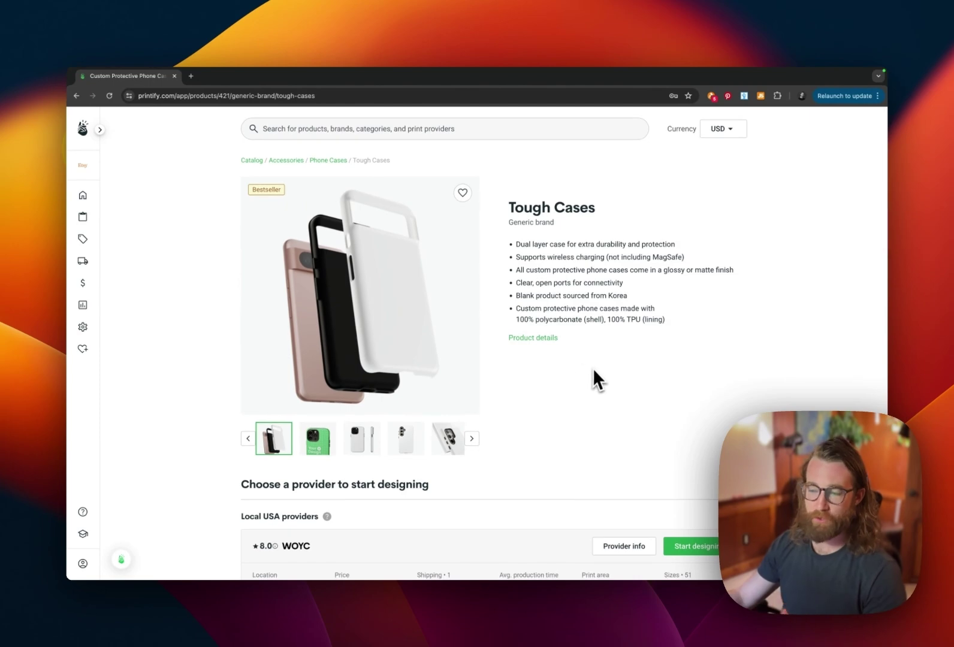
click(251, 160)
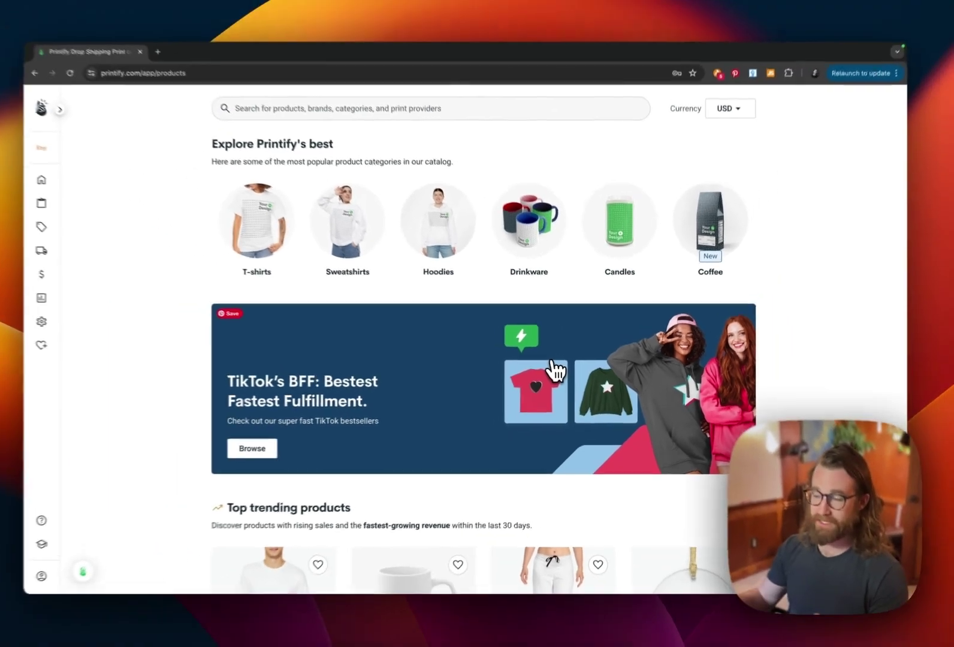
Browse the catalog's fast-growing picks, such as Women's Pajama Pants (AOP) and Acrylic Ornaments.
scroll(558, 375, down, 5)
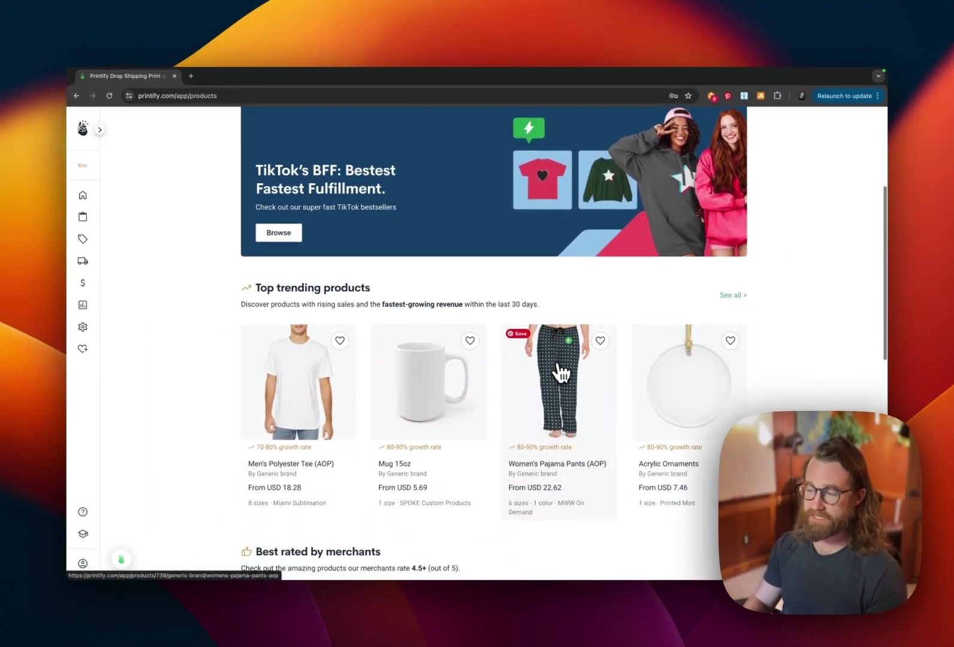
scroll(561, 372, down, 3)
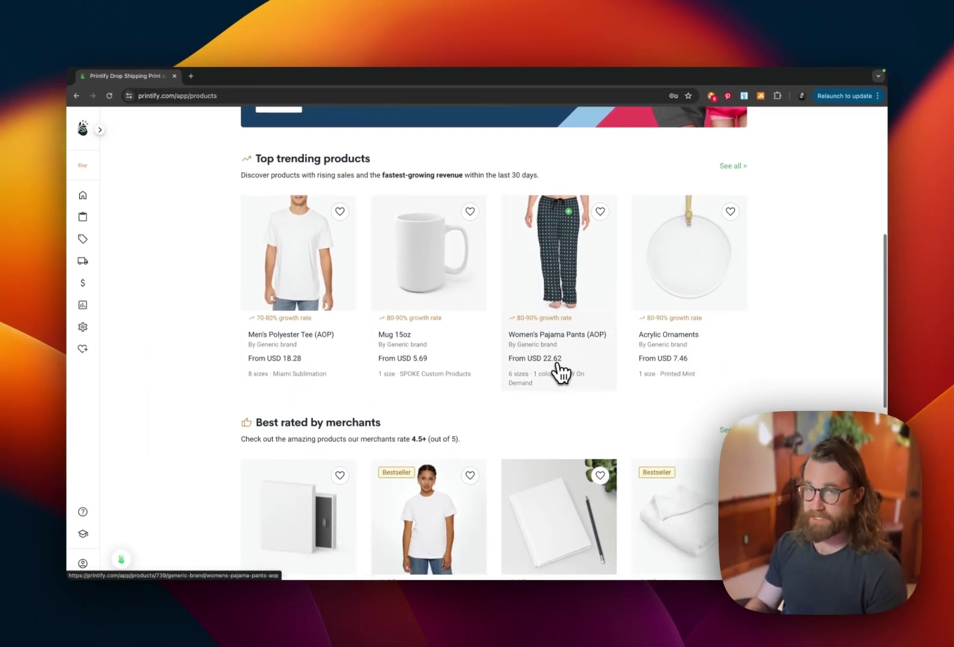
scroll(560, 372, down, 4)
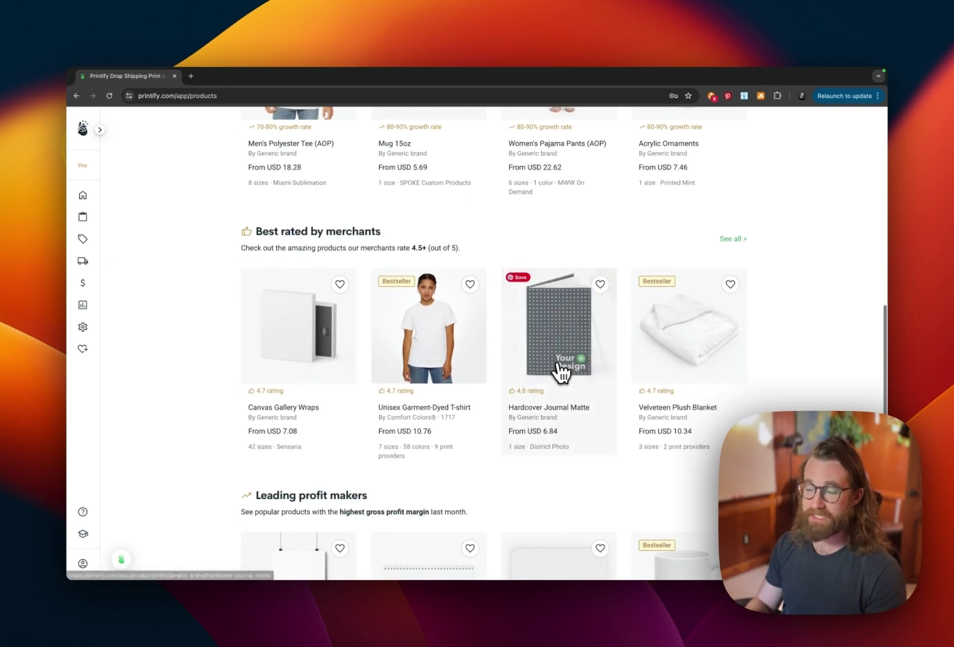
scroll(561, 373, down, 6)
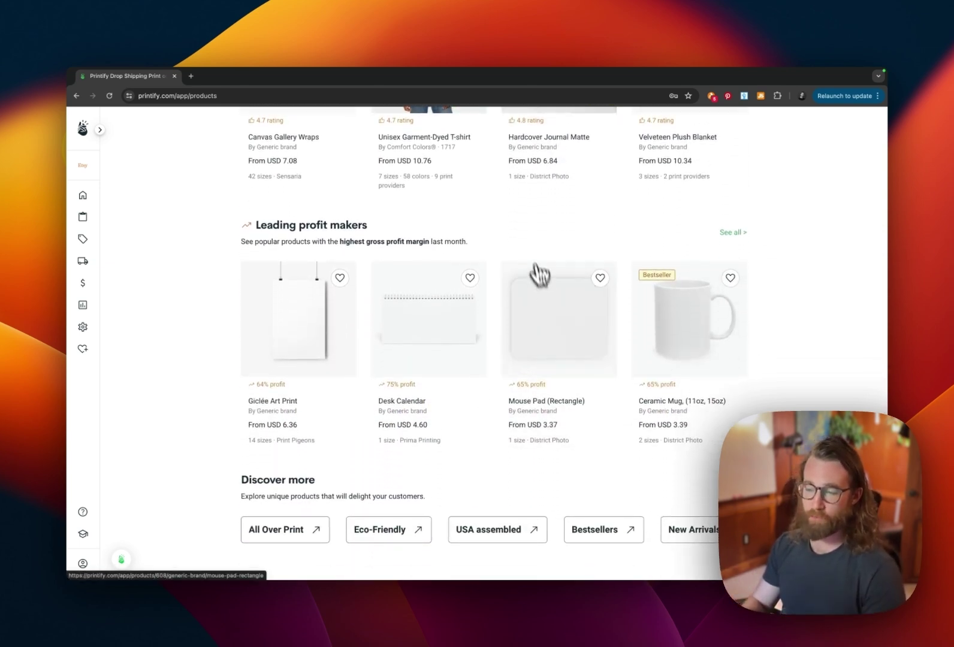
scroll(537, 272, up, 4)
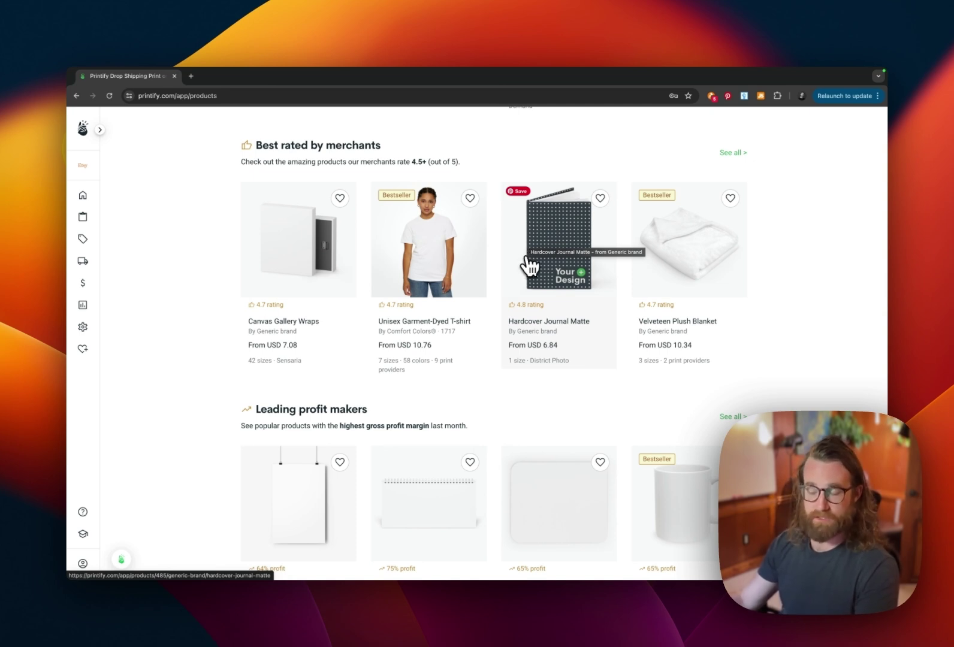
scroll(529, 263, up, 5)
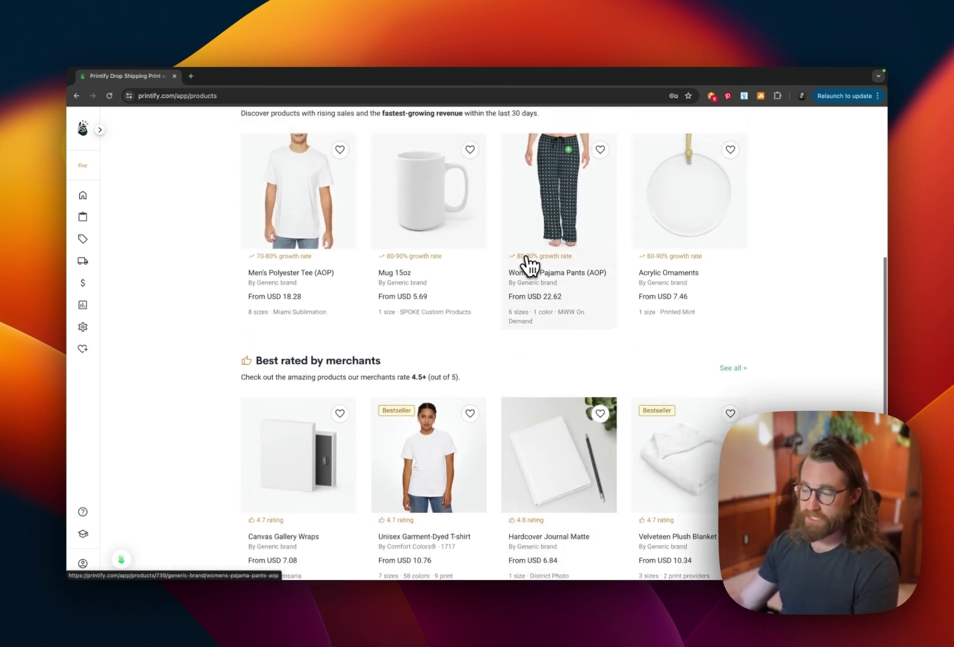